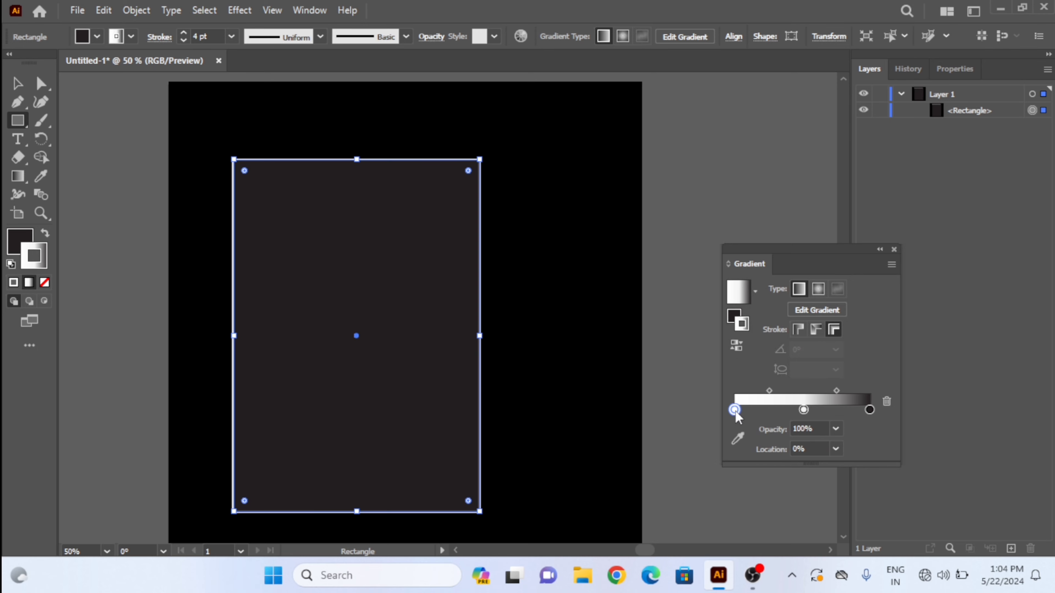
Color both end stops of the rectangle's stroke gradient dark gray and spread the midpoints outward, the second to about 83%.
double_click(734, 410)
left_click(725, 275)
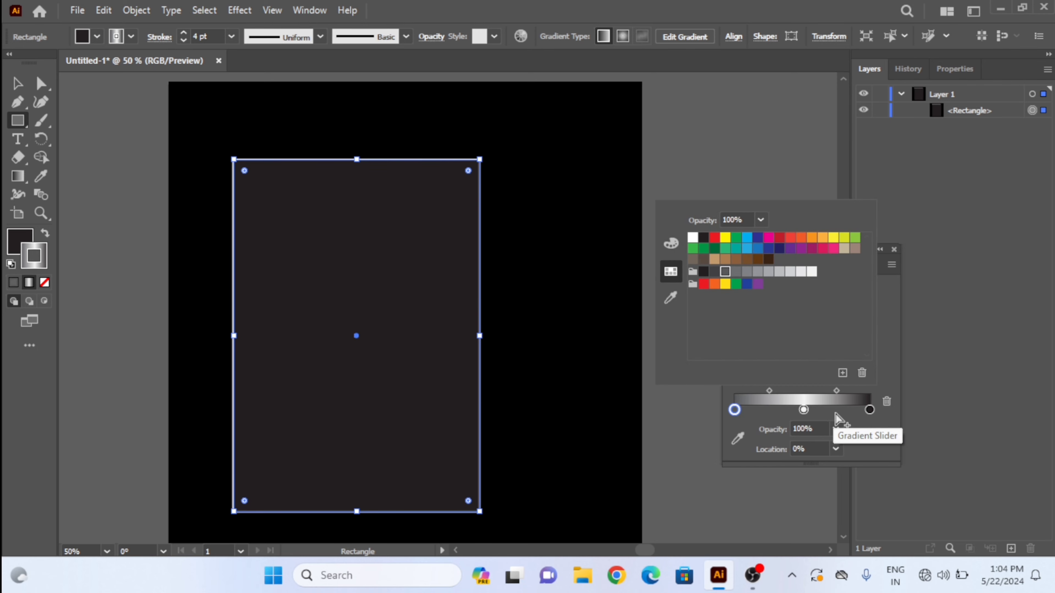
double_click(869, 410)
left_click(730, 273)
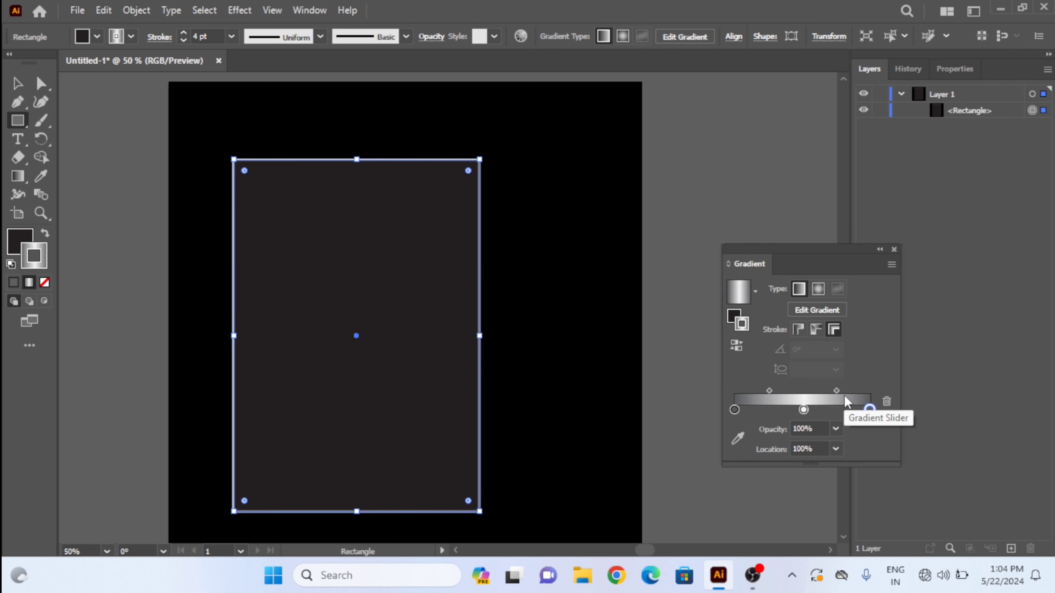
left_click(837, 390)
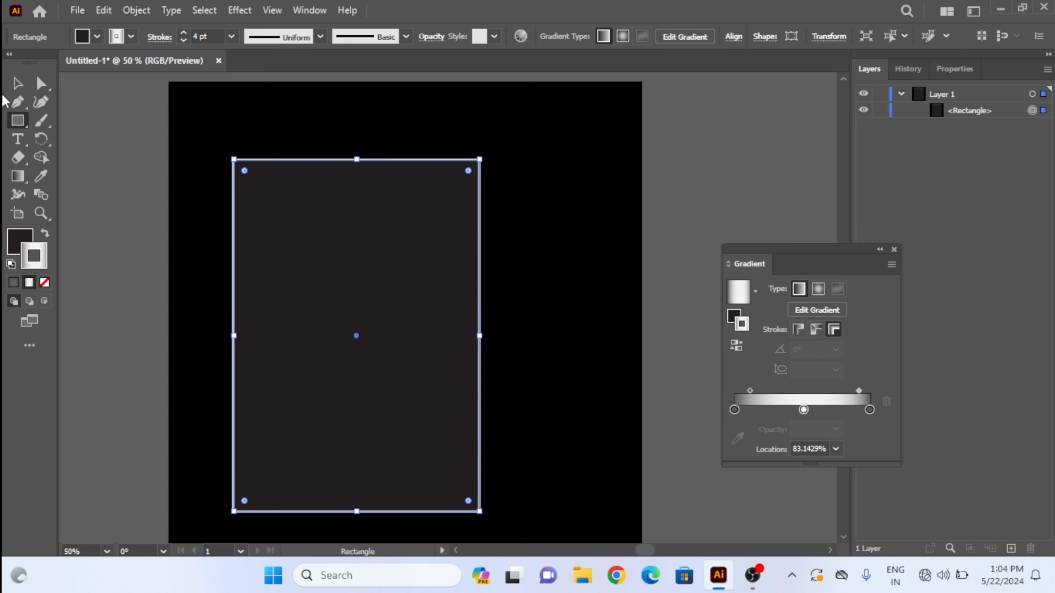
Set the rectangle's stroke weight to 5 pt and round all four of its corners.
left_click(11, 89)
left_click_drag(276, 228, 204, 236)
scroll(301, 211, "up", 2)
left_click(184, 32)
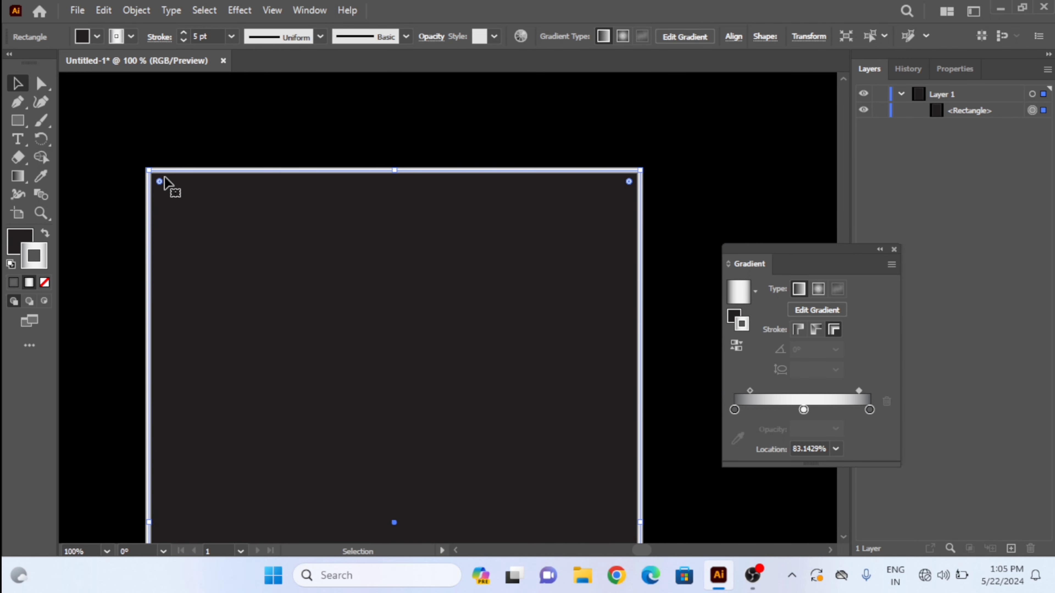
left_click_drag(159, 182, 185, 214)
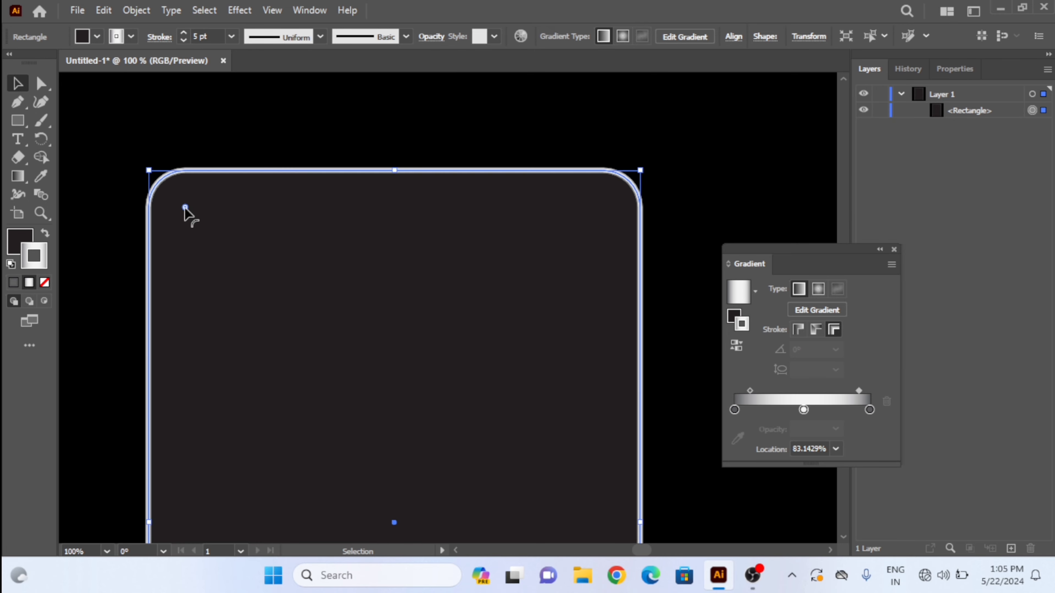
scroll(252, 206, "down", 2)
left_click_drag(252, 206, 254, 183)
left_click(195, 110)
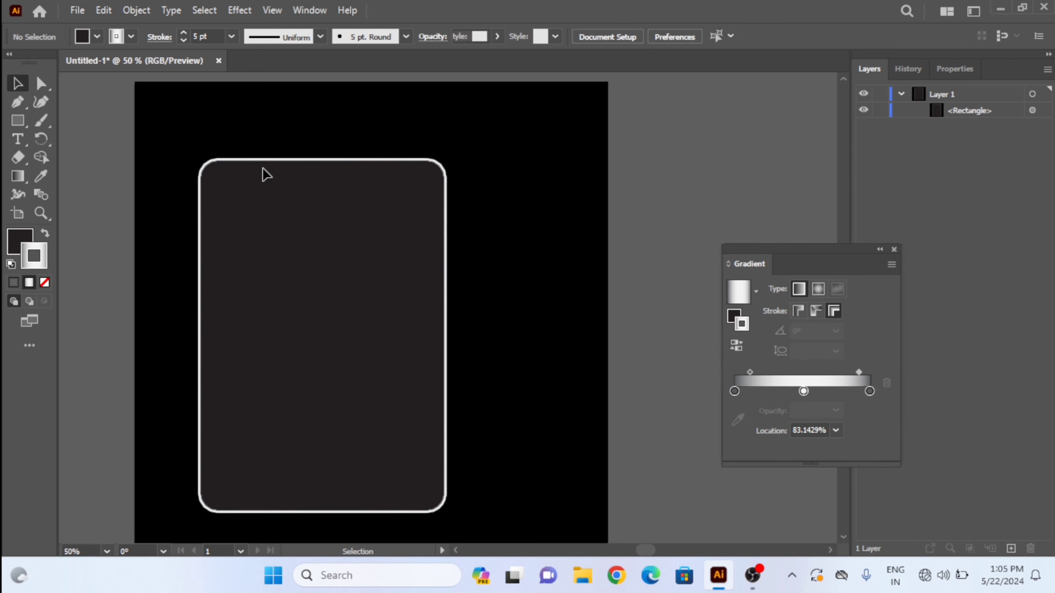
Duplicate the rounded rectangle in place and fill the front copy with the yellow-to-red linear gradient swatch.
key("a")
left_click(268, 166)
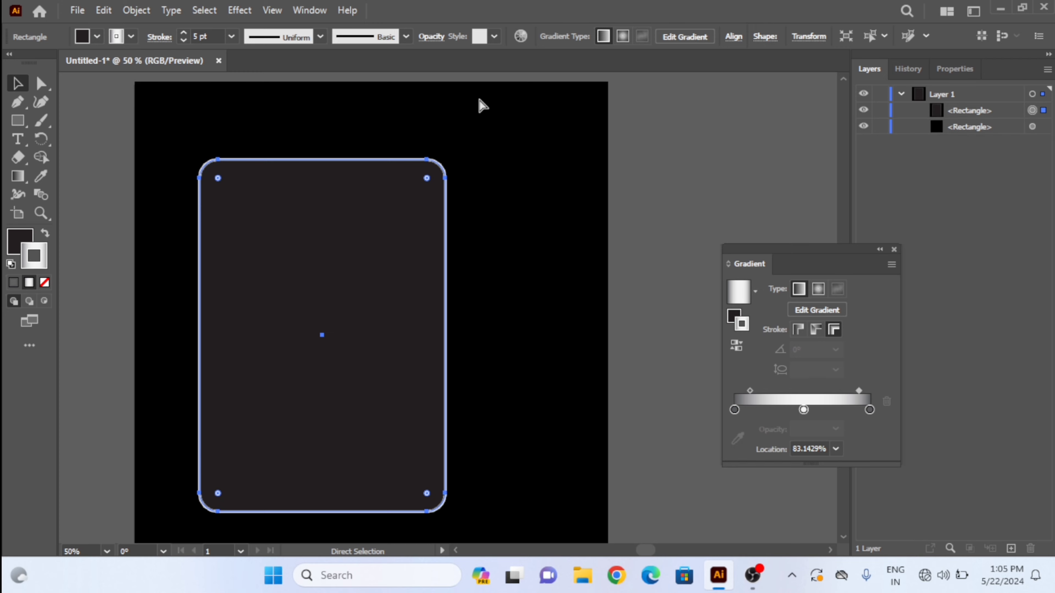
key("v")
left_click(96, 36)
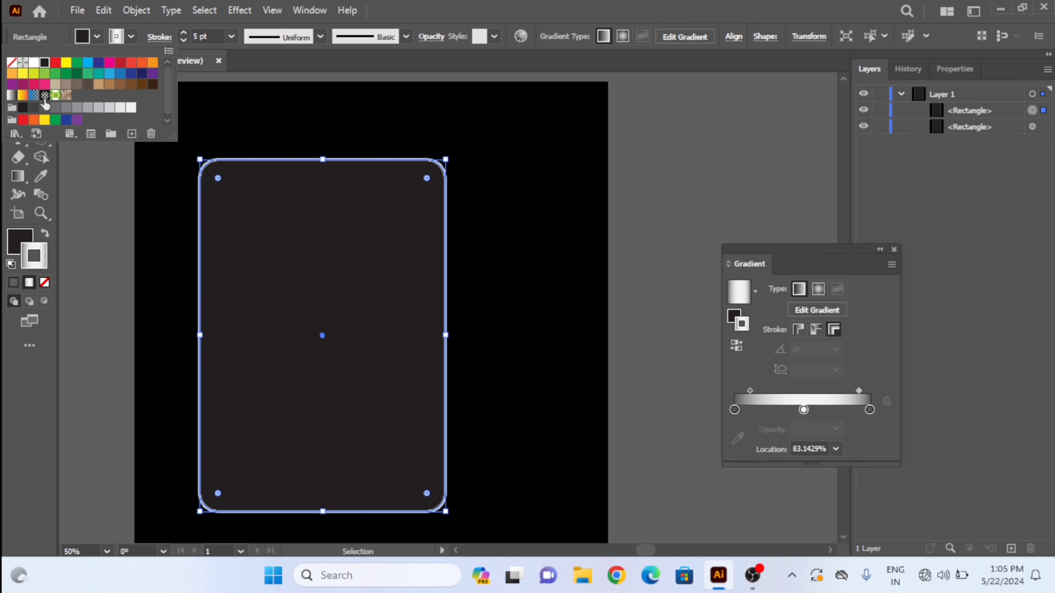
left_click(23, 95)
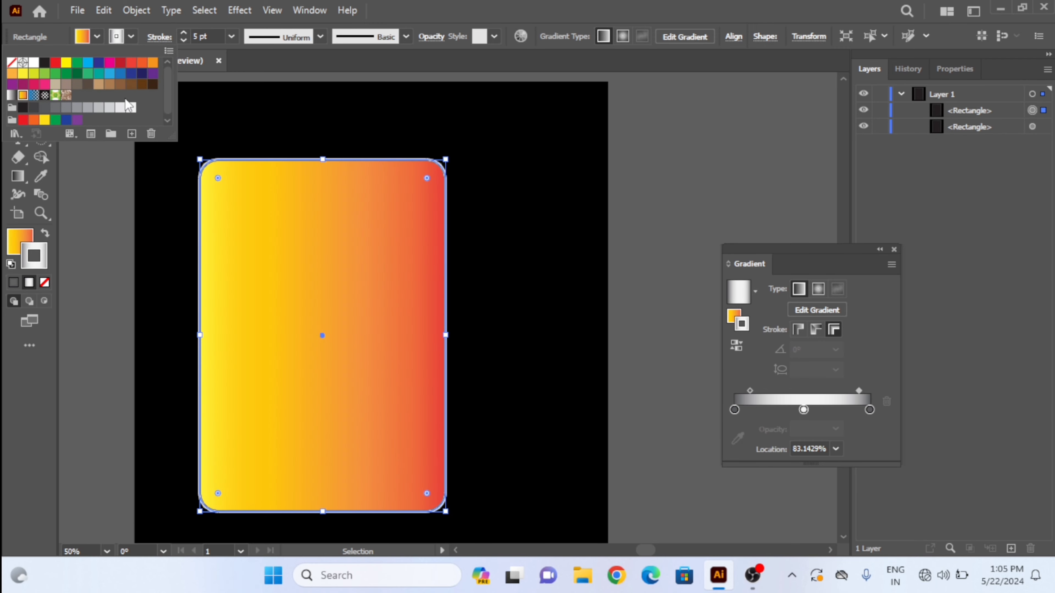
Reset the front rectangle's stroke to 0.5 pt and align it to the inside of the path.
left_click(132, 37)
left_click(131, 36)
left_click(12, 62)
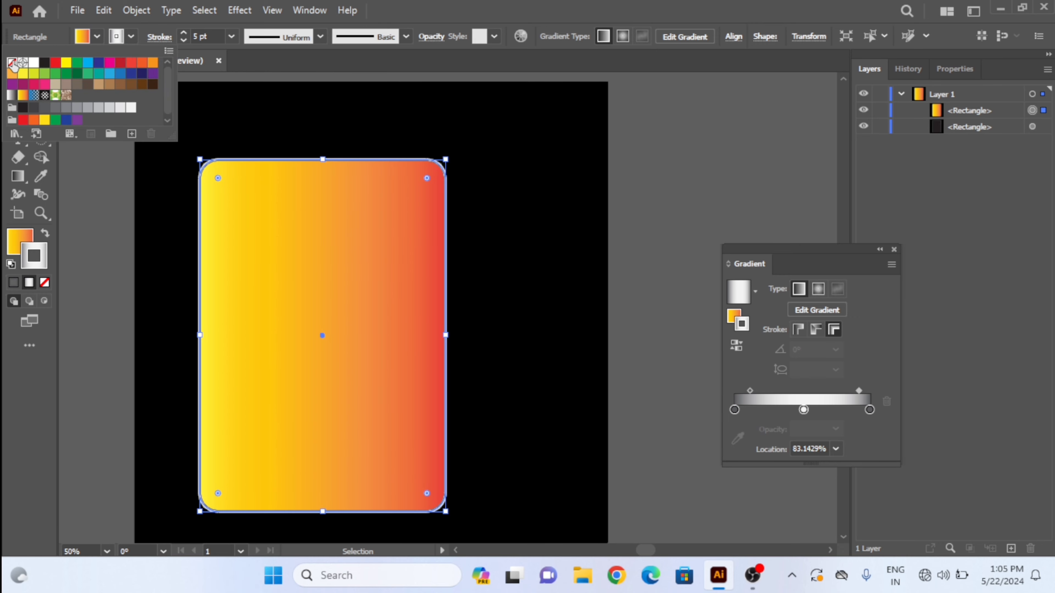
left_click(159, 38)
left_click(159, 37)
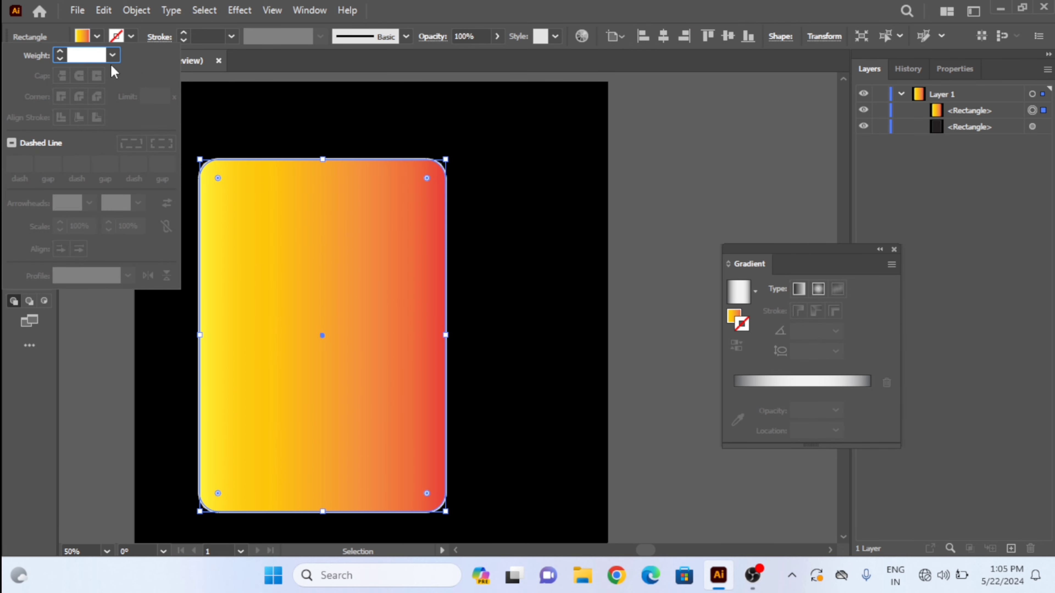
left_click(169, 38)
left_click(183, 33)
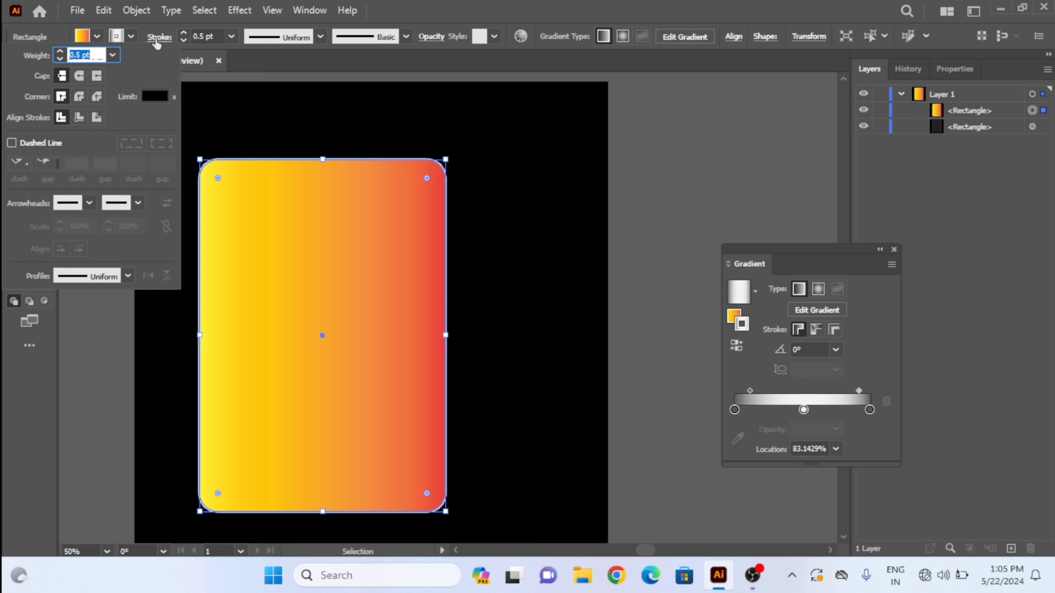
left_click(159, 39)
left_click(82, 116)
left_click(246, 101)
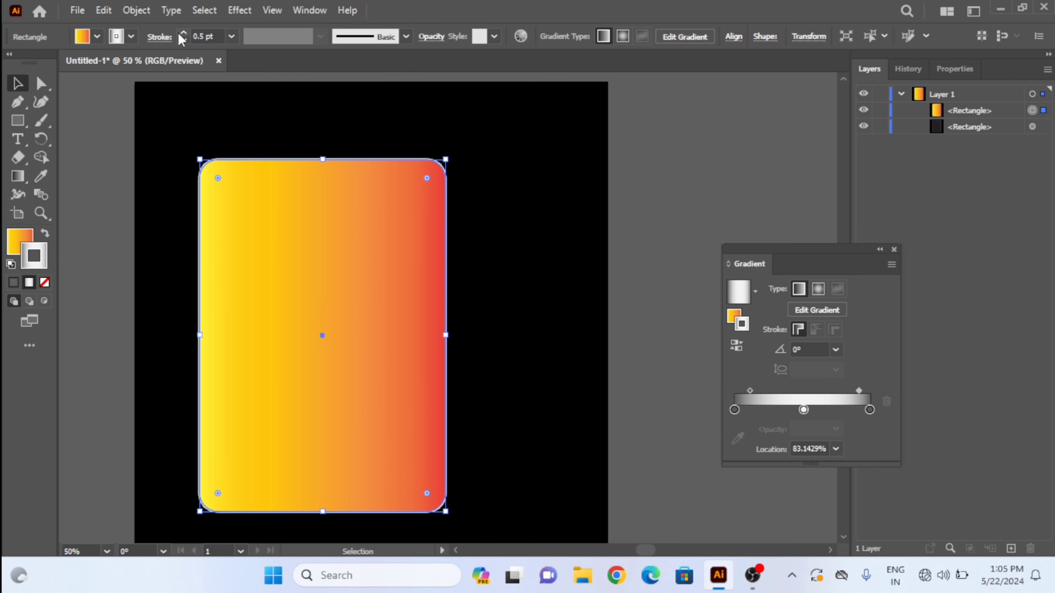
Thicken the front rectangle's inside stroke to 16 pt and color it black.
left_click(183, 34)
left_click(183, 34)
left_click(130, 37)
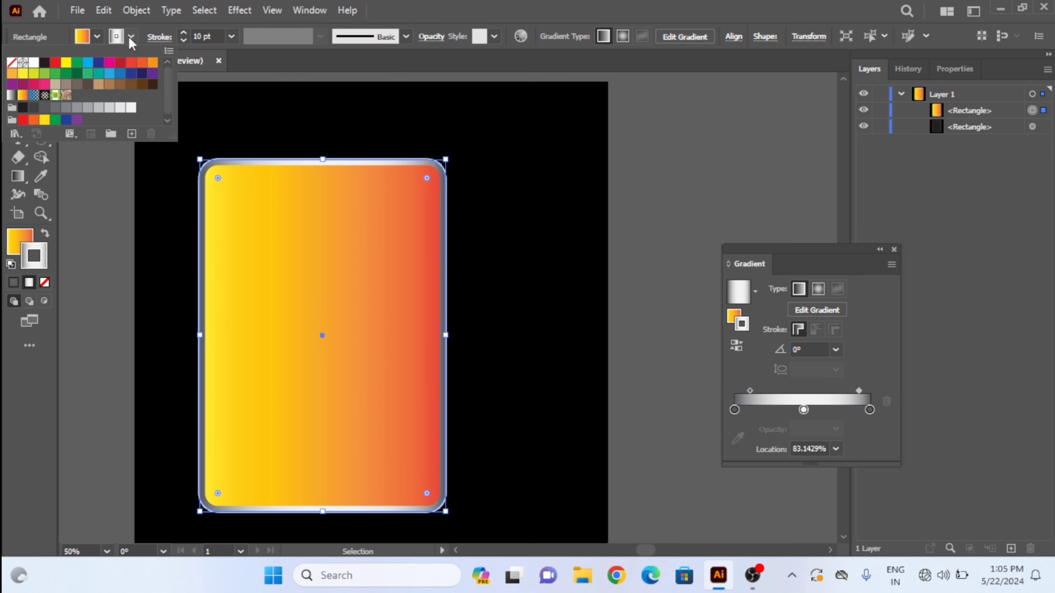
left_click(44, 63)
left_click(183, 34)
left_click(184, 34)
left_click(114, 99)
Change the front rectangle's fill to a freeform gradient.
left_click_drag(276, 220, 303, 224)
left_click(304, 224)
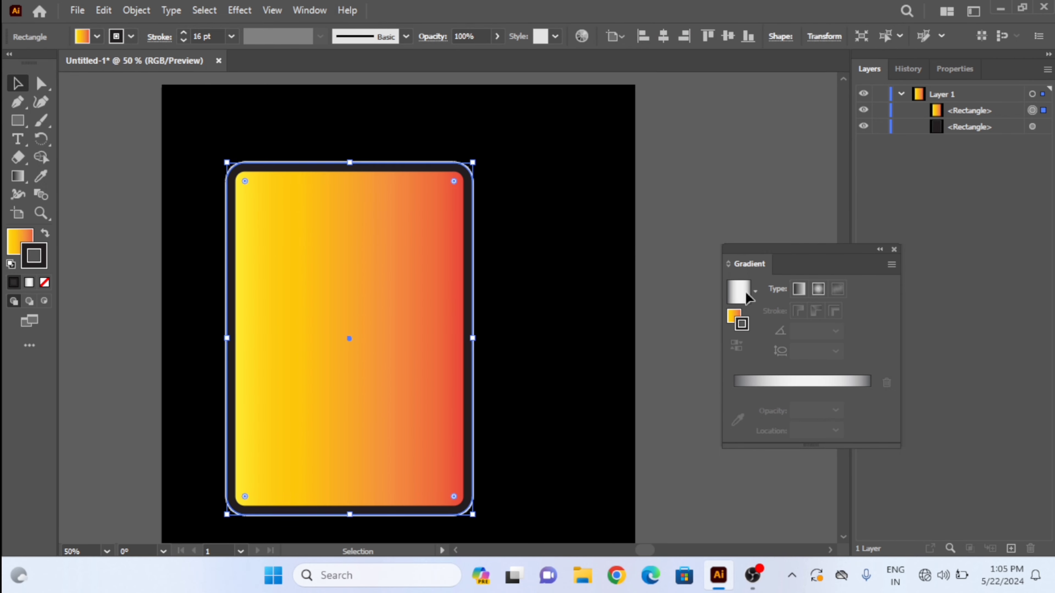
left_click(734, 315)
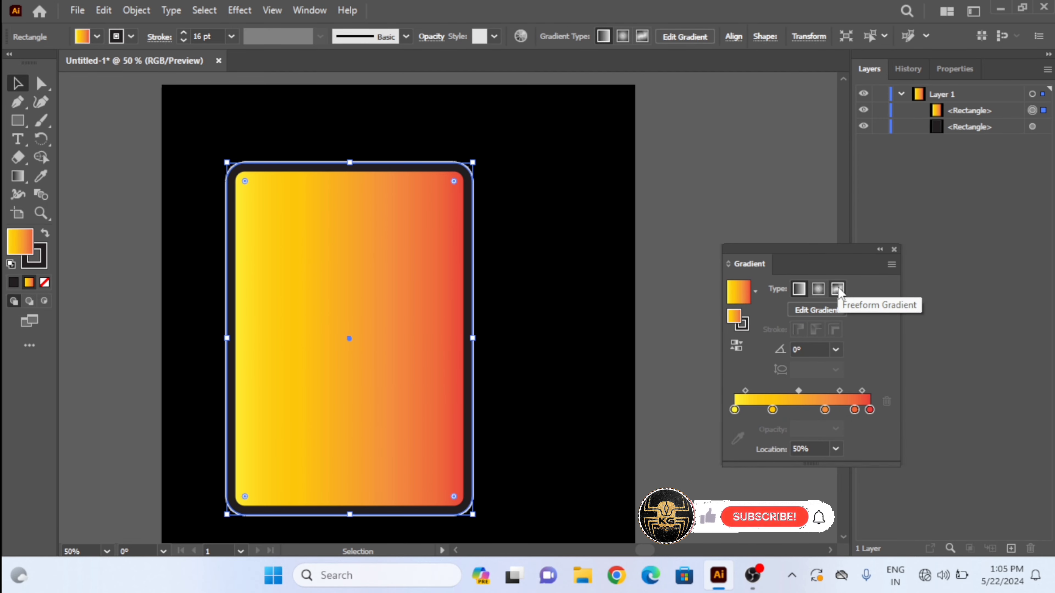
left_click(838, 290)
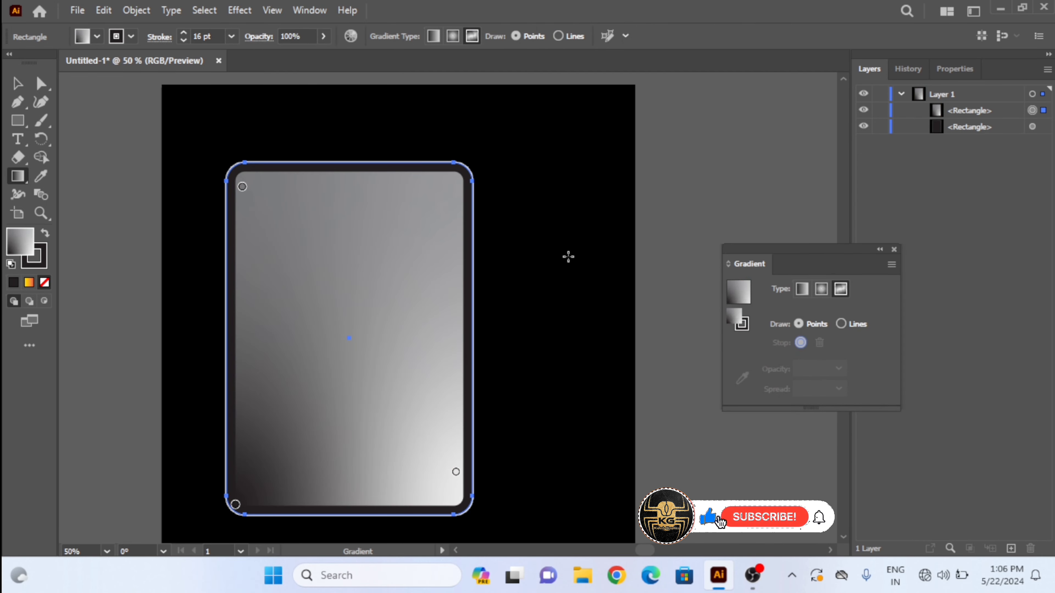
Color the freeform gradient's upper-left point yellow, its lower-left point red and its lower-right point green.
double_click(242, 187)
left_click(44, 268)
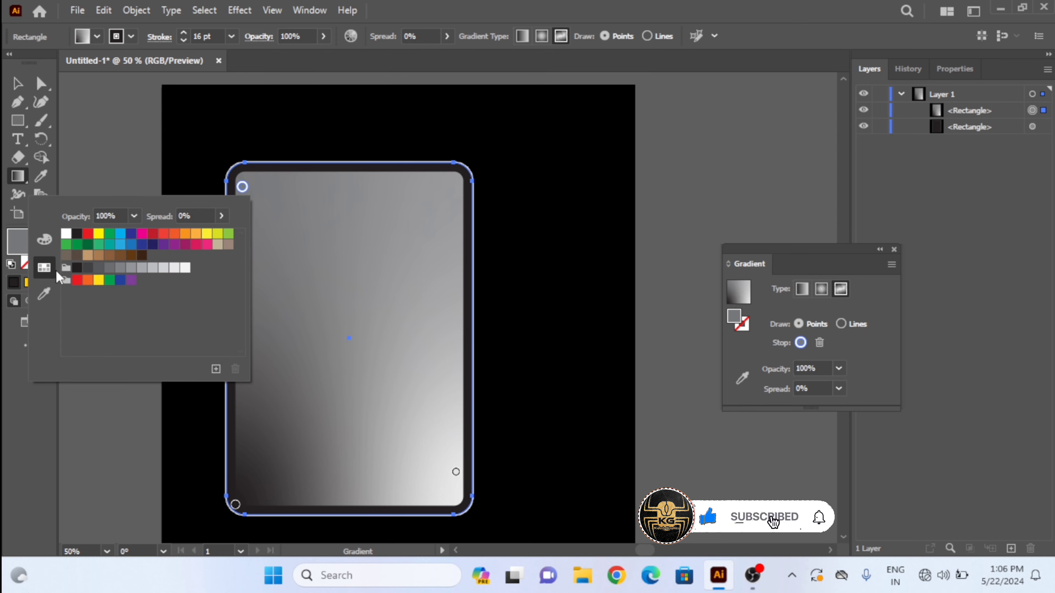
left_click(101, 283)
double_click(235, 504)
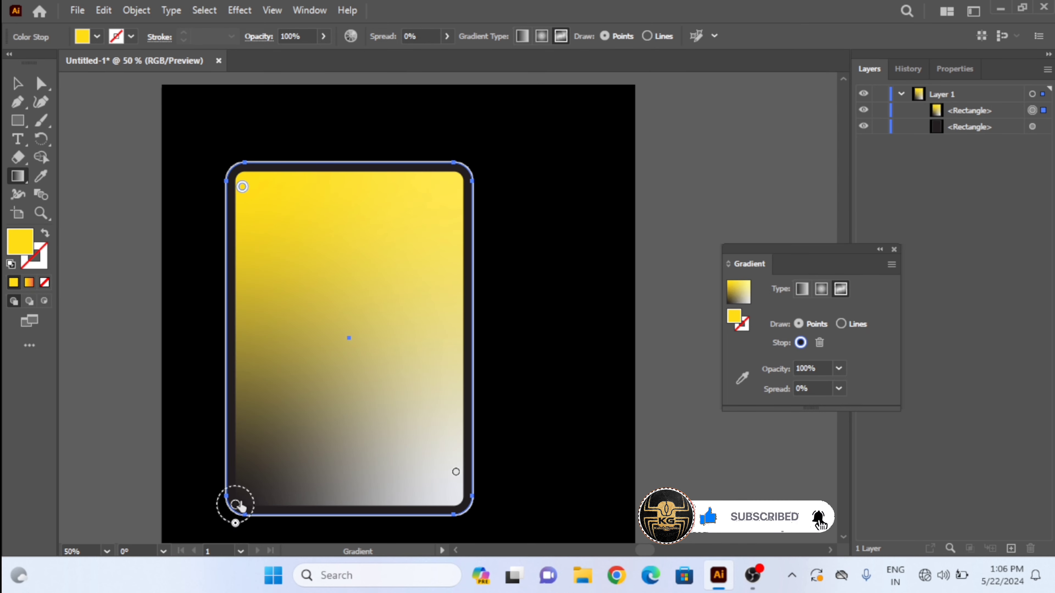
left_click(71, 395)
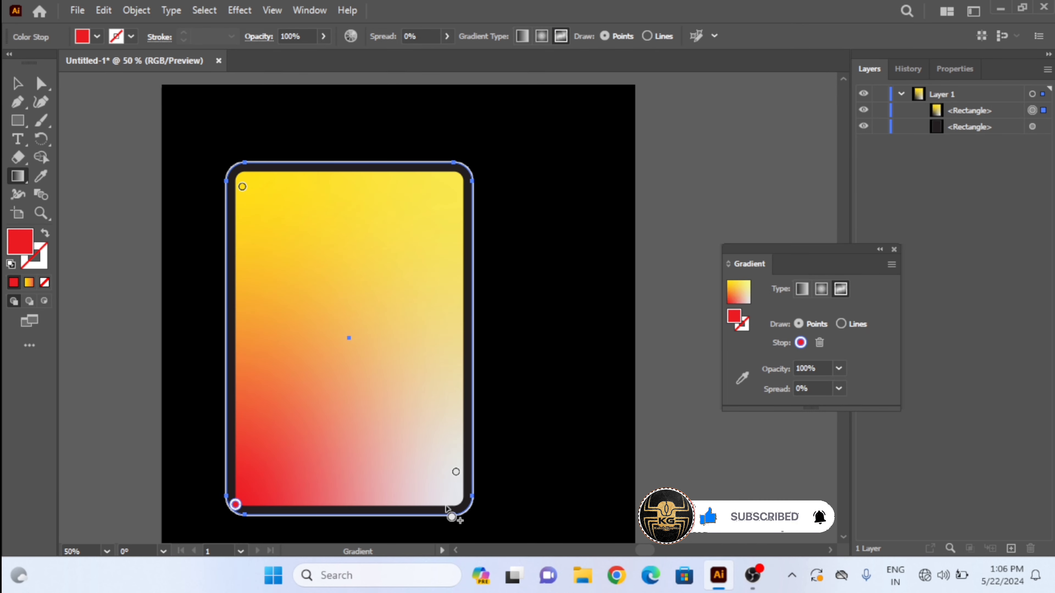
double_click(455, 472)
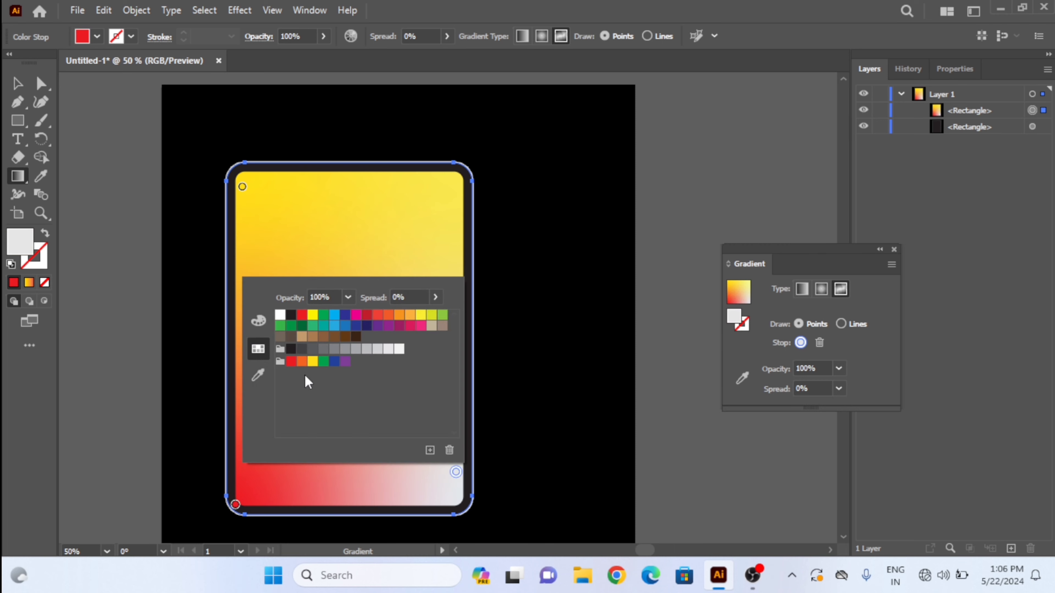
left_click(316, 328)
Add a magenta color point near the rectangle's upper-right corner and a white one at its center.
left_click(443, 186)
double_click(442, 186)
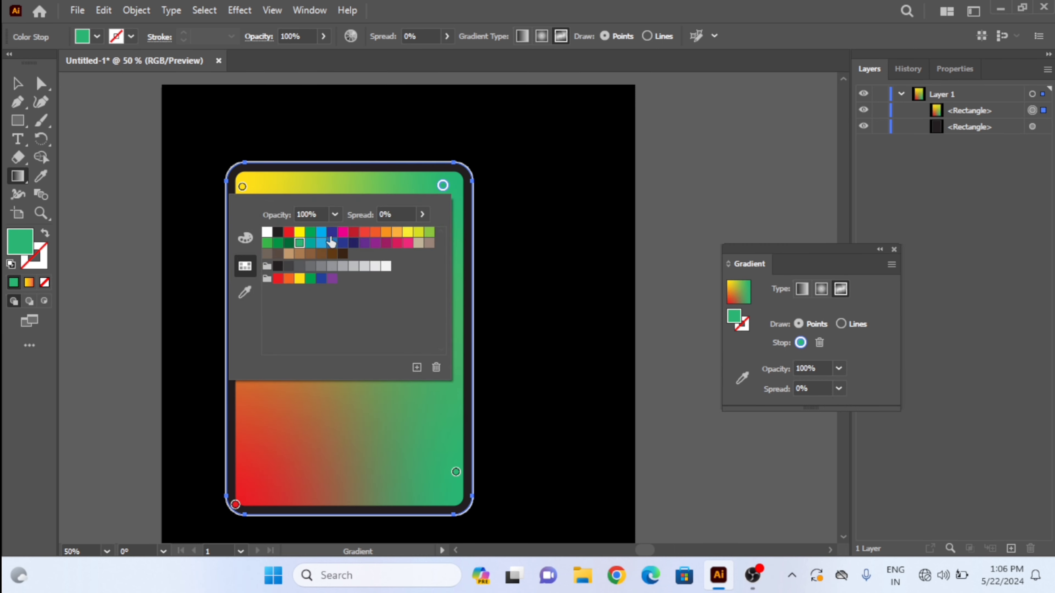
left_click(343, 232)
double_click(356, 336)
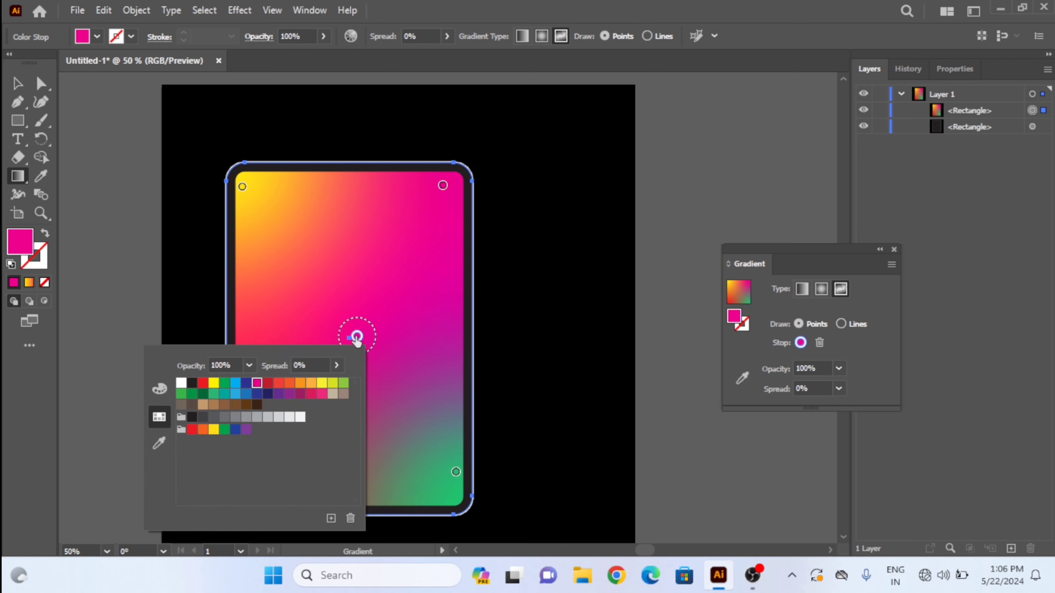
left_click(182, 384)
left_click(501, 279)
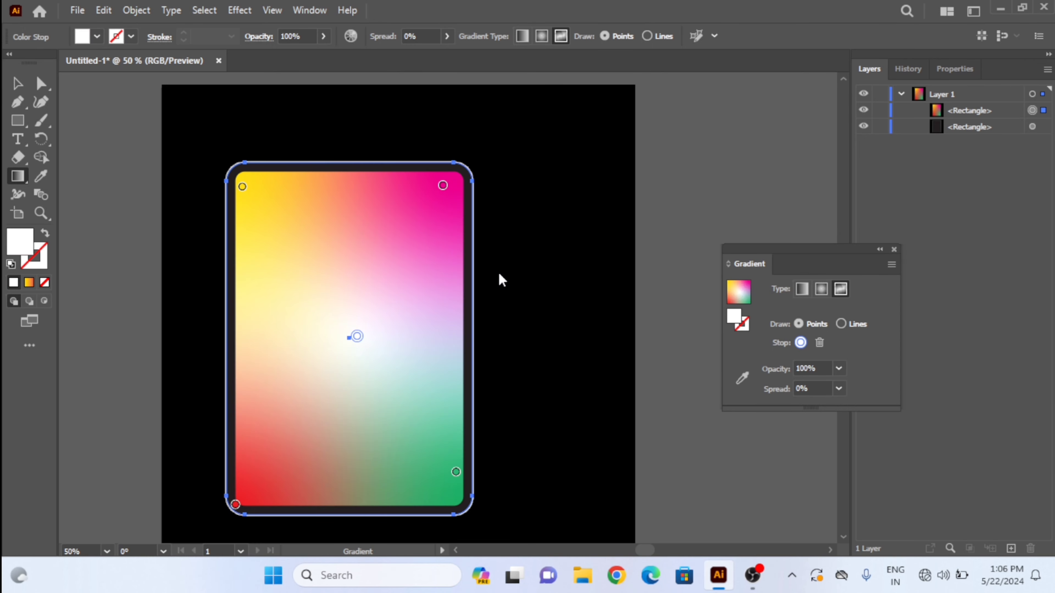
Draw a small circle on the black area right of the tablet shape and remove its stroke.
left_click_drag(491, 274, 455, 245)
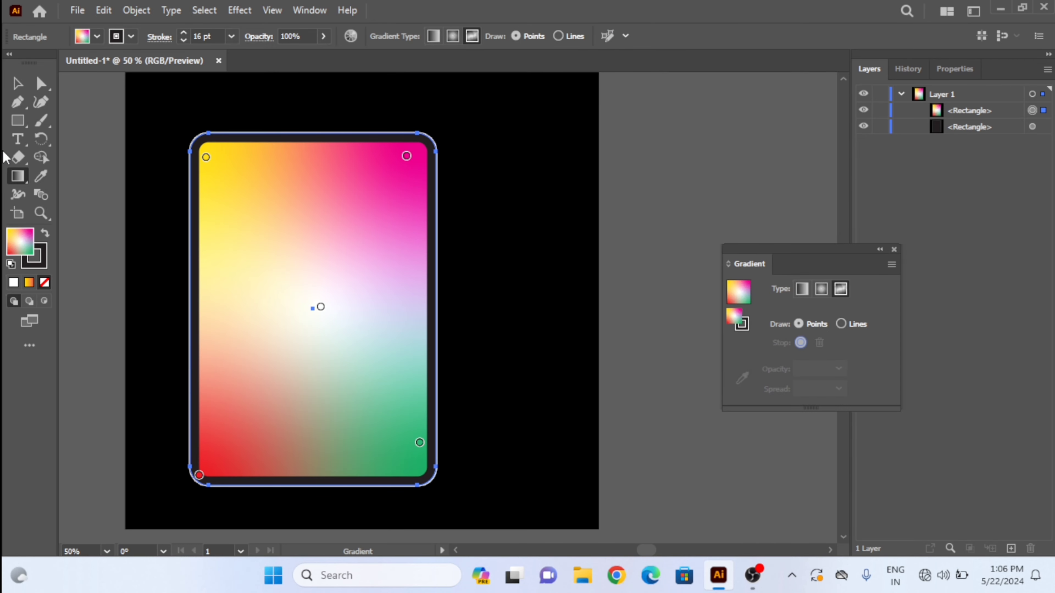
left_click(19, 122)
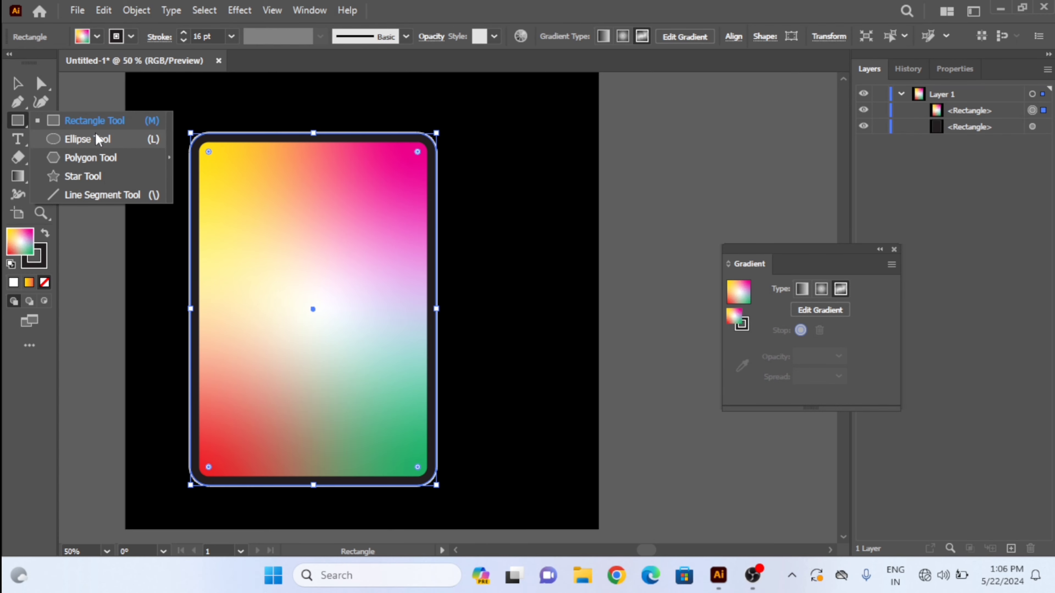
left_click(98, 139)
left_click_drag(458, 240, 498, 278)
scroll(502, 278, "up", 2)
left_click(131, 36)
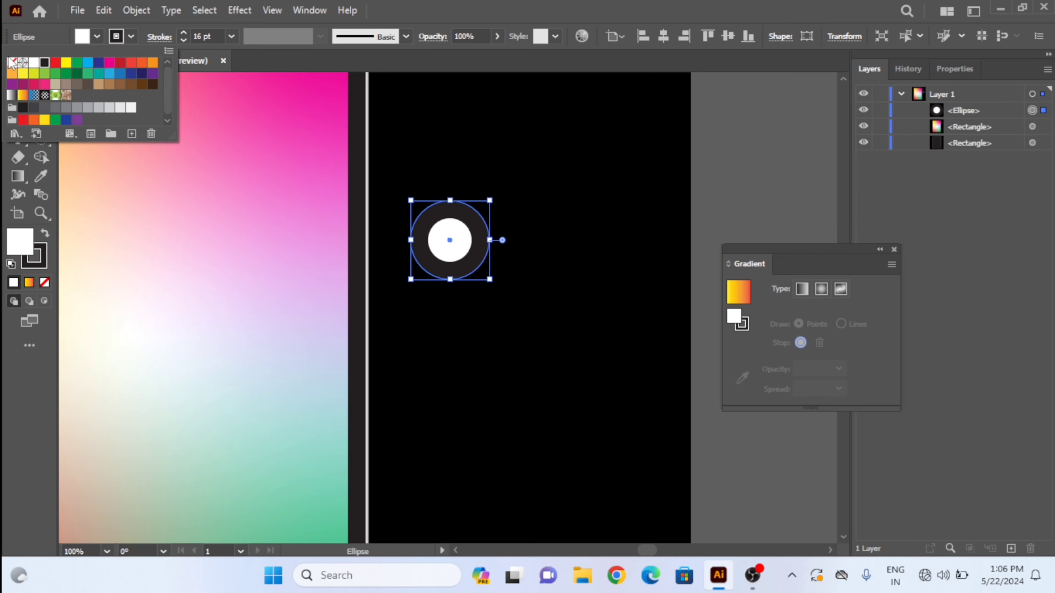
left_click(11, 62)
Fill the circle with the white-to-black gradient swatch and make the gradient radial.
left_click(79, 36)
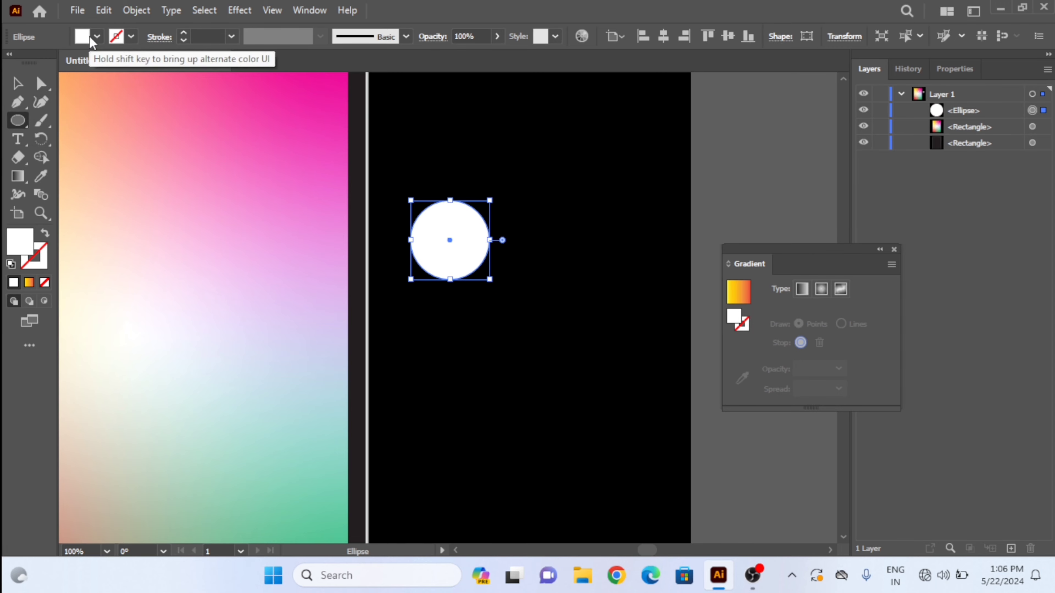
left_click(81, 37)
left_click(11, 95)
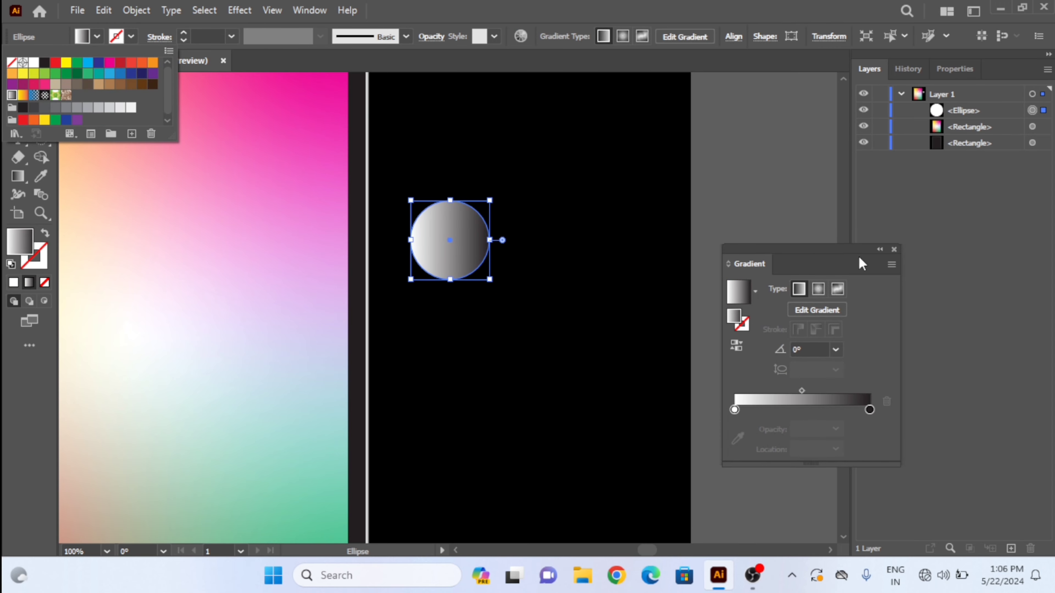
left_click(823, 293)
left_click(817, 288)
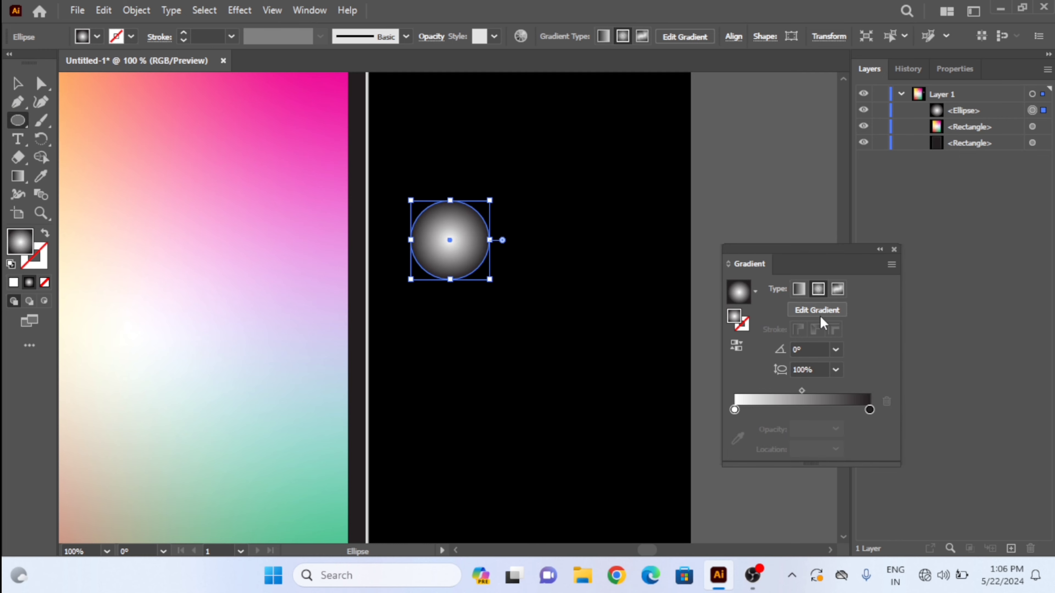
Add a stop near the middle of the circle's radial gradient and color it light gray, K=30.
left_click(799, 409)
double_click(799, 410)
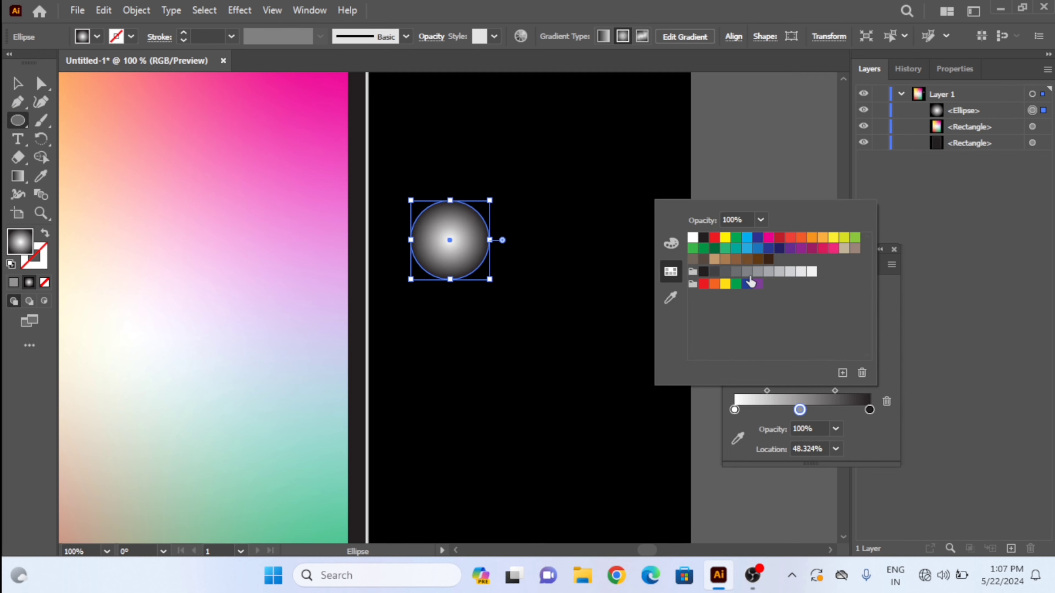
left_click(746, 272)
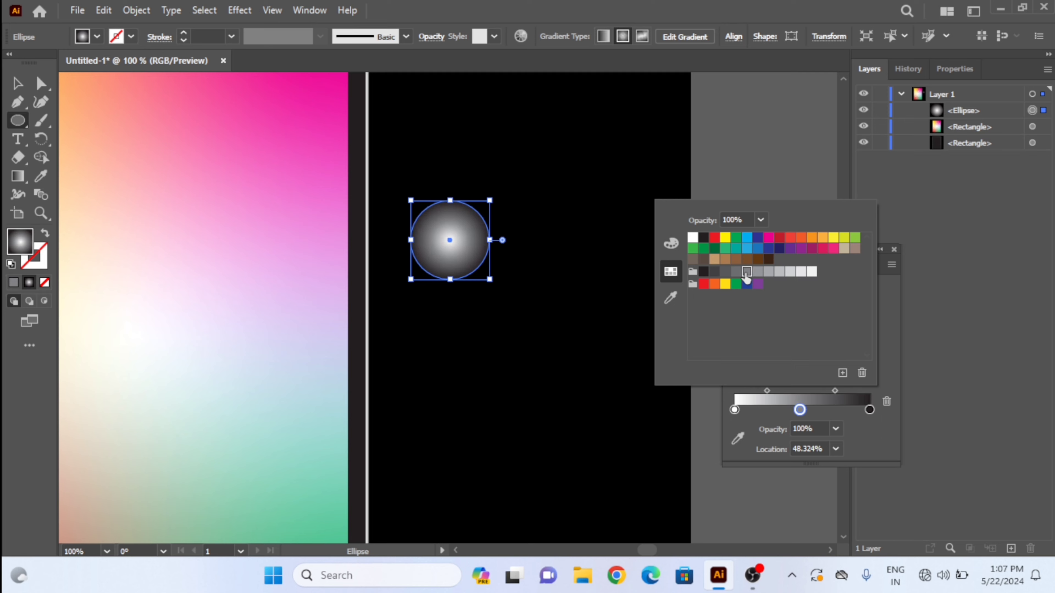
left_click(758, 272)
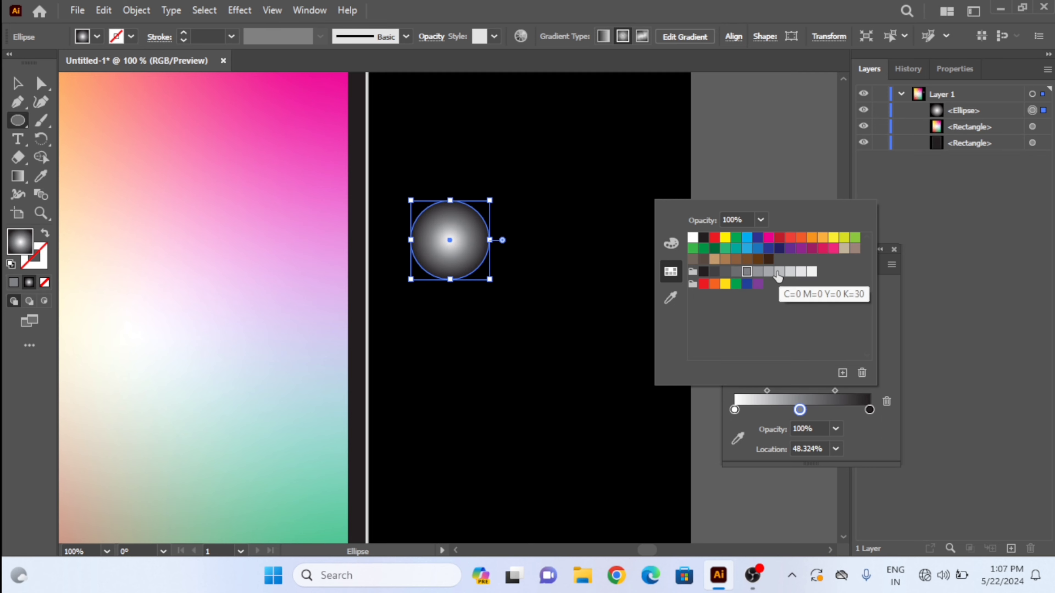
left_click(779, 272)
Change the first stop of the circle's radial gradient, at 0%, to a dark gray swatch.
left_click(734, 410)
double_click(734, 410)
left_click(747, 271)
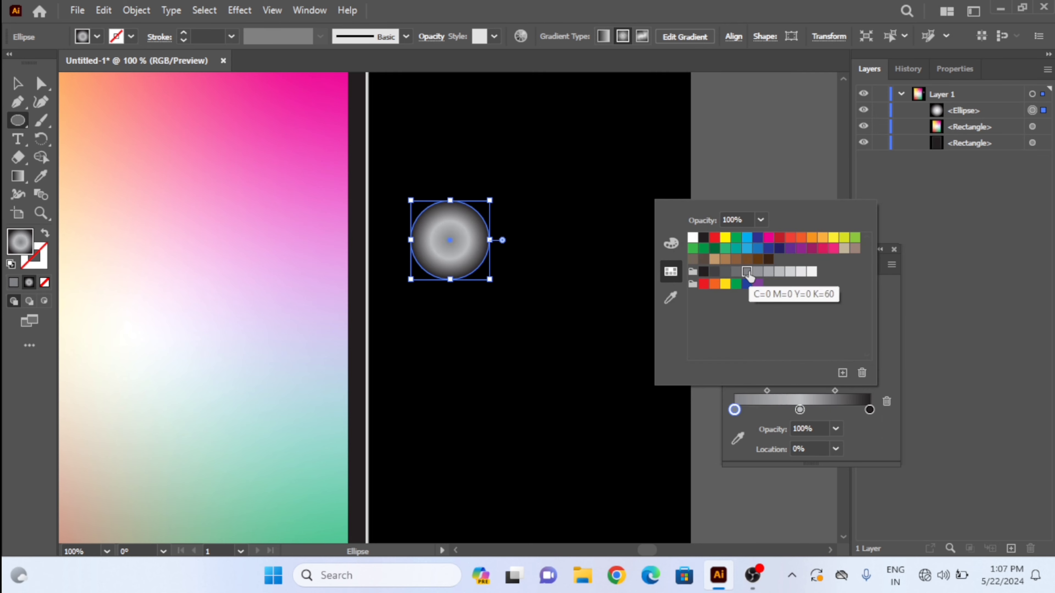
left_click(759, 273)
left_click(729, 273)
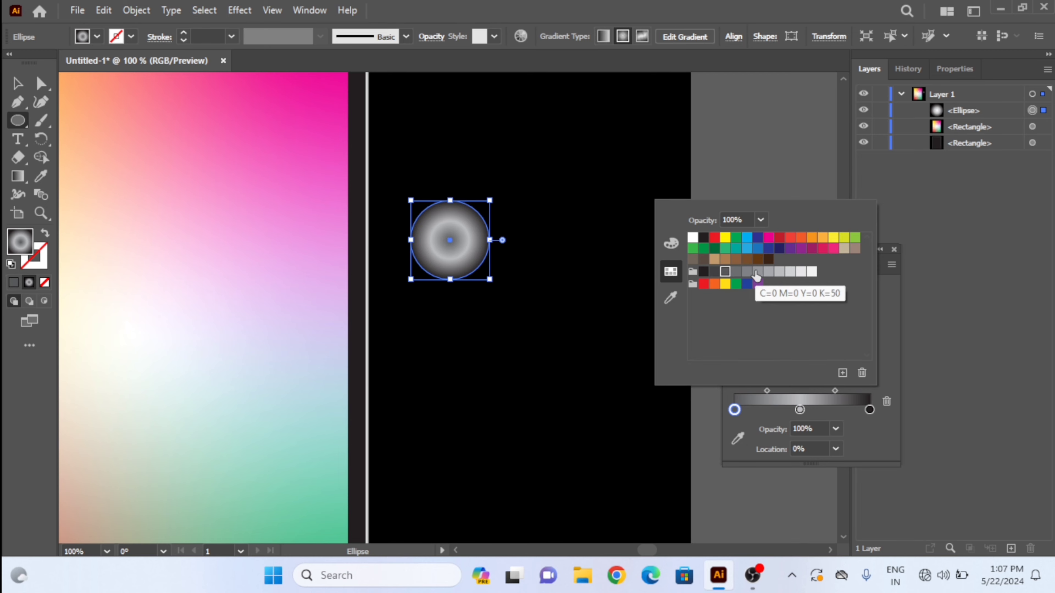
Recolor the first stop of the circle's radial gradient with the C=0 M=0 Y=0 K=50 gray swatch.
left_click(786, 272)
left_click(769, 273)
left_click(757, 273)
key("Escape")
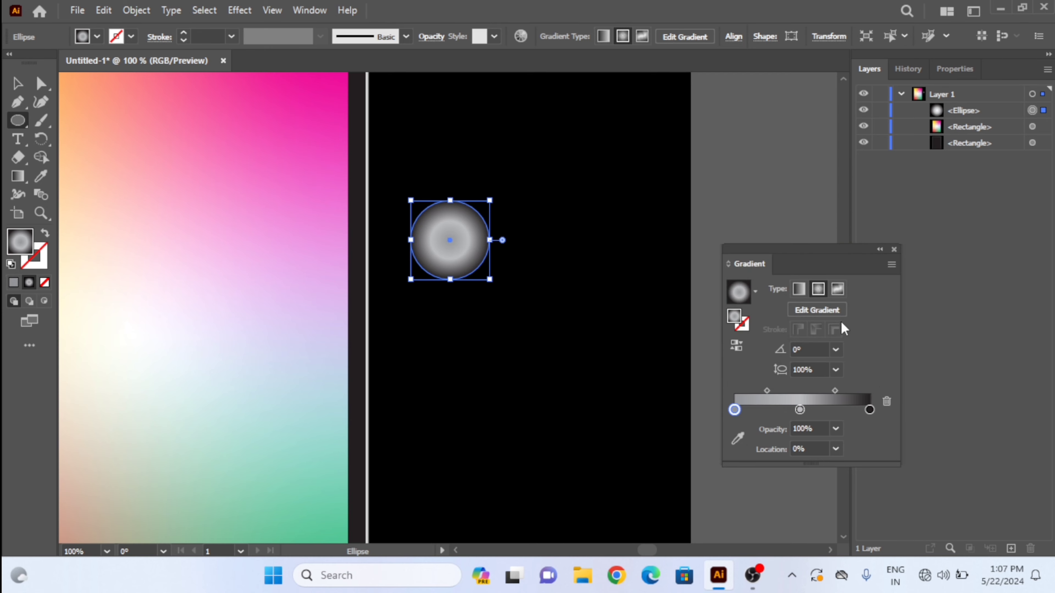
Color the last stop of the circle's gradient medium gray and set that stop's opacity to 60%.
double_click(869, 410)
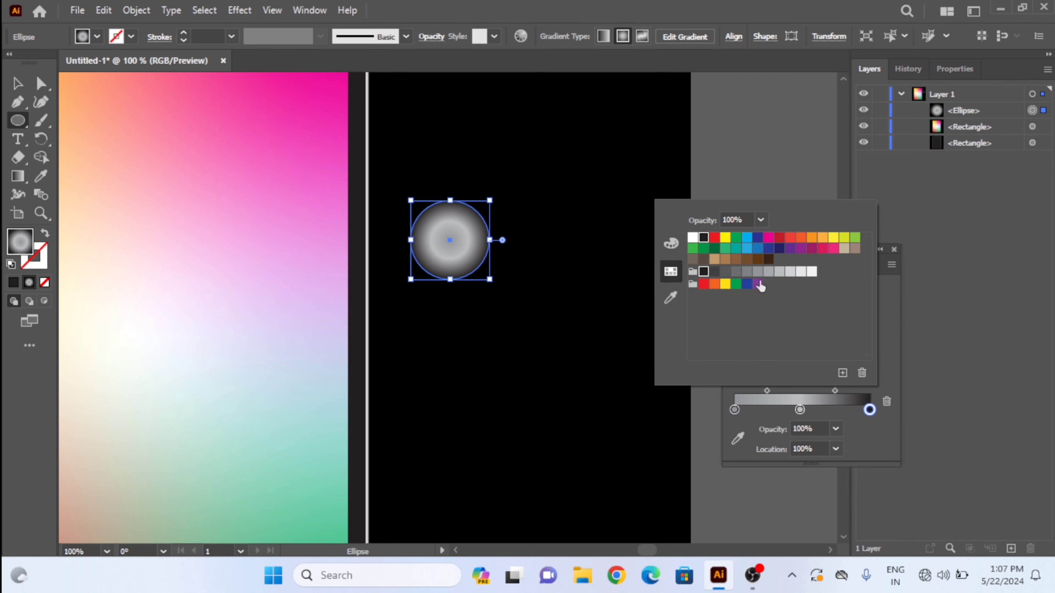
left_click(747, 272)
key("Escape")
double_click(870, 410)
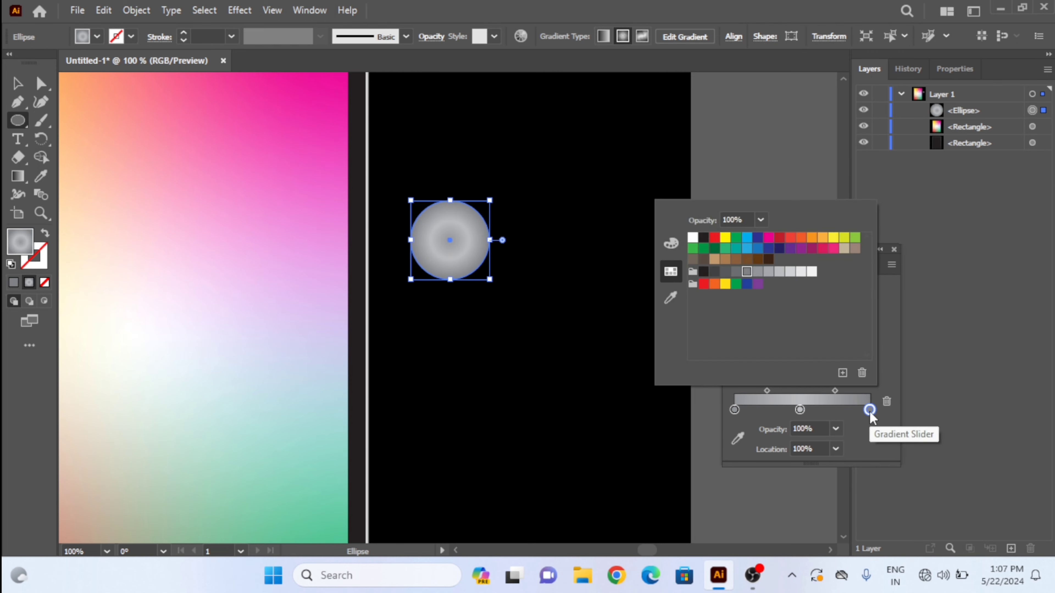
key("Escape")
left_click(836, 428)
left_click(854, 355)
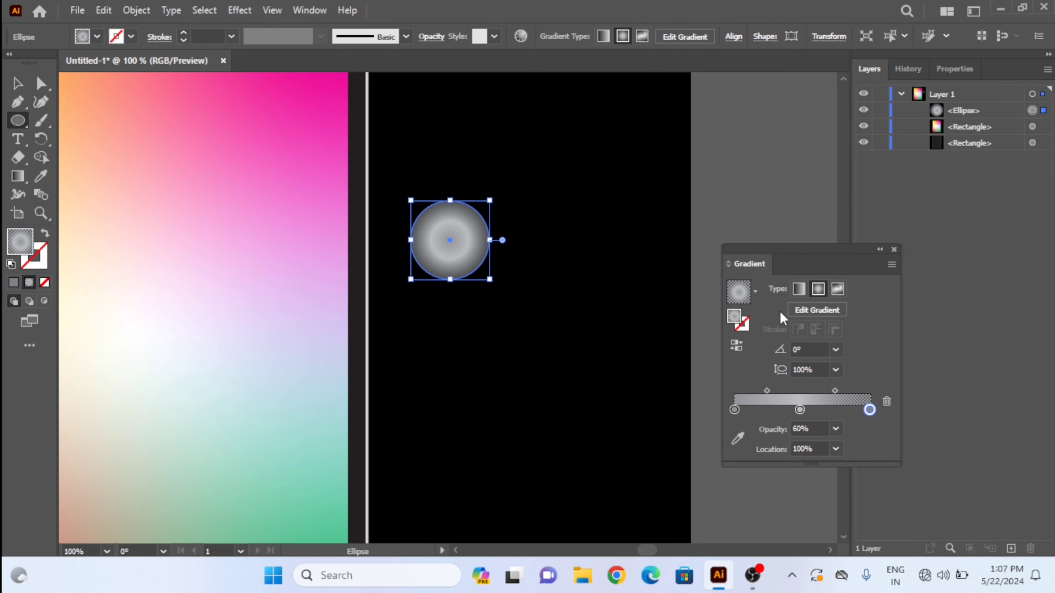
left_click(780, 171)
left_click(565, 312)
double_click(799, 410)
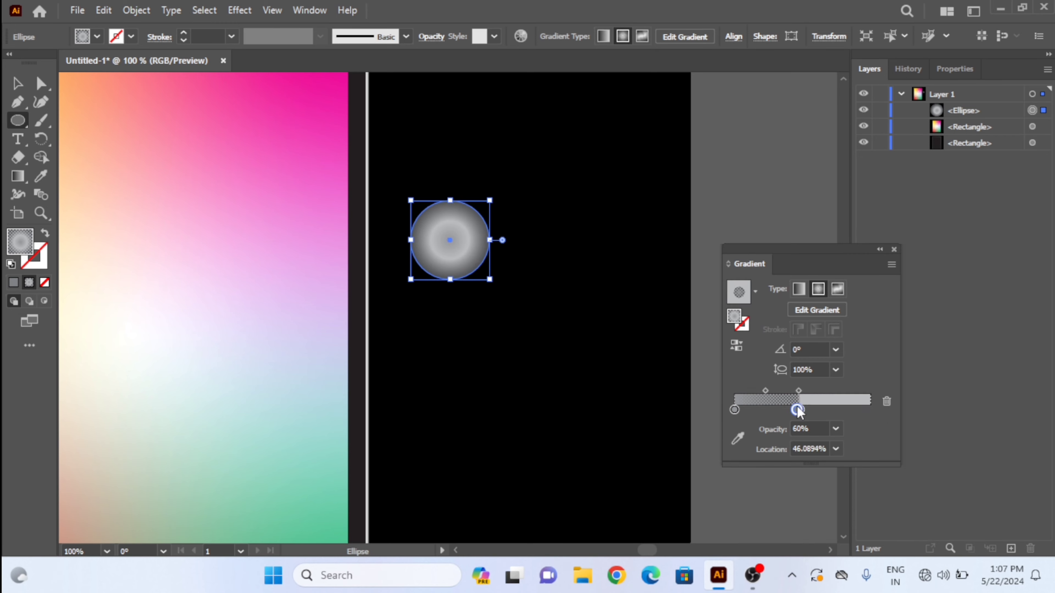
left_click(737, 128)
Scale the gradient circle down and place a smaller copy of it just beside it.
left_click(17, 83)
left_click_drag(406, 272, 494, 350)
left_click_drag(577, 355, 596, 314)
key("ctrl+c")
key("ctrl+f")
Select both circles and move them onto the middle of the tablet's upper black bezel as camera lenses.
left_click_drag(376, 298, 506, 395)
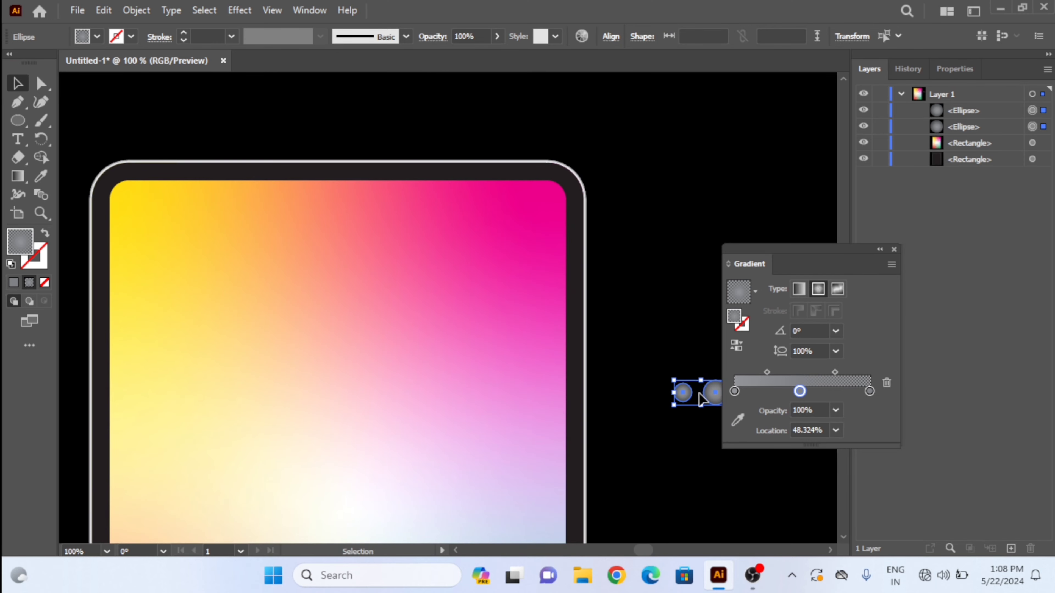
left_click_drag(716, 391, 401, 222)
scroll(353, 172, "up", 3)
scroll(413, 278, "down", 2)
scroll(405, 211, "down", 1)
scroll(402, 209, "up", 4)
scroll(401, 223, "down", 4)
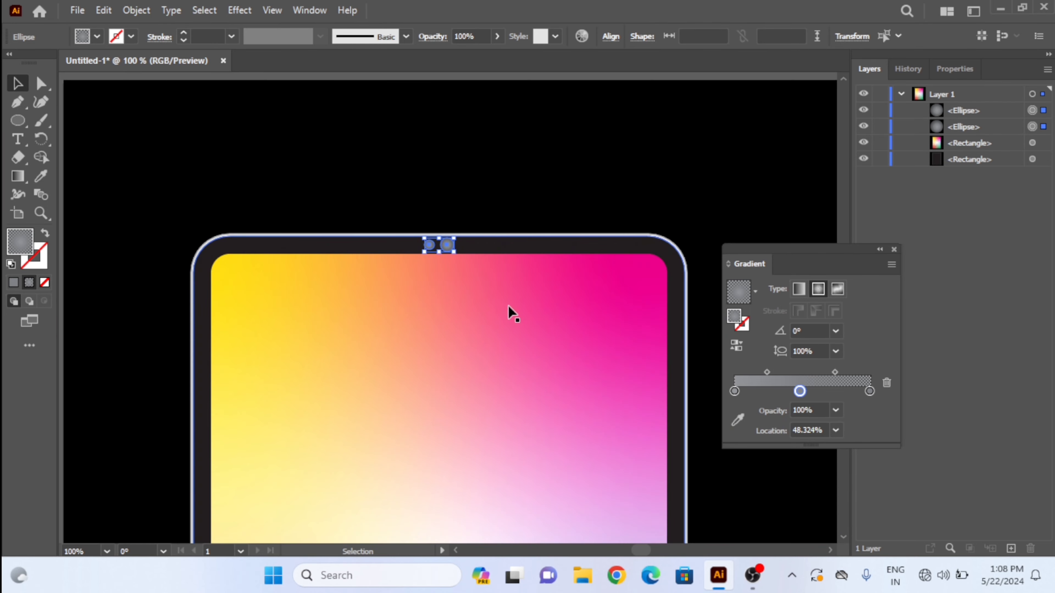
Reduce the opacity of both camera circles to 60% and deselect them.
left_click(954, 69)
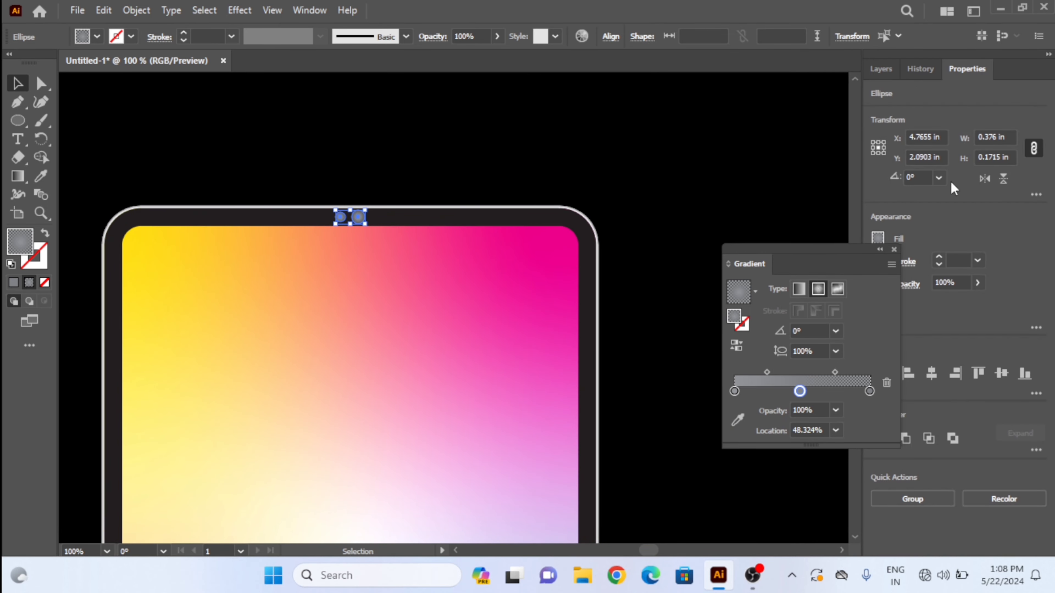
left_click_drag(832, 262, 770, 272)
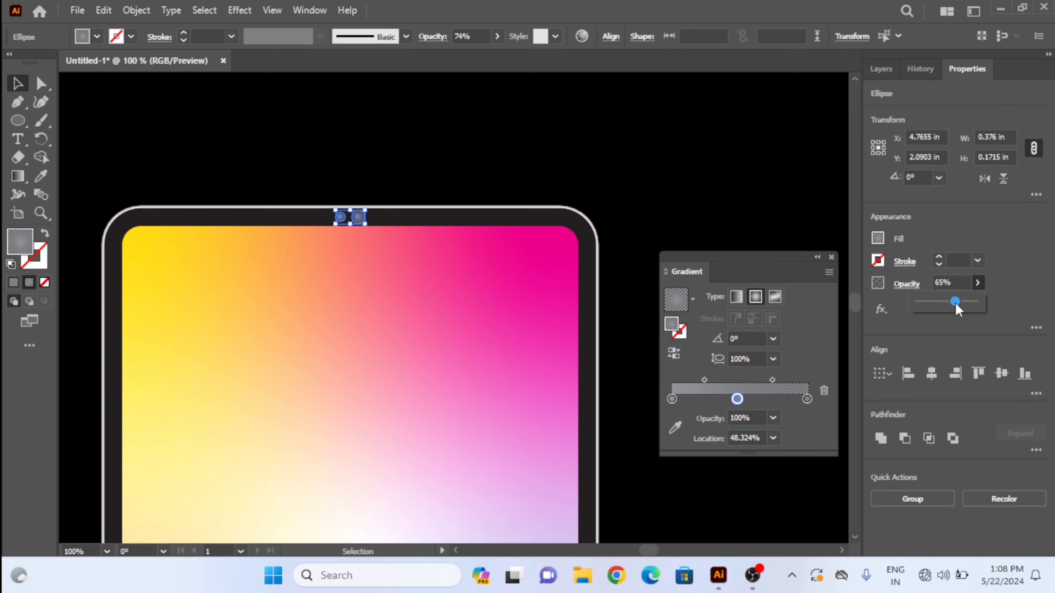
left_click(742, 176)
Draw a narrow vertical rectangle about 0.29 in wide and 7.84 in tall on the black area right of the tablet.
scroll(623, 210, "down", 3)
left_click_drag(623, 210, 421, 176)
scroll(428, 220, "up", 2)
scroll(432, 191, "up", 1)
scroll(473, 170, "down", 1)
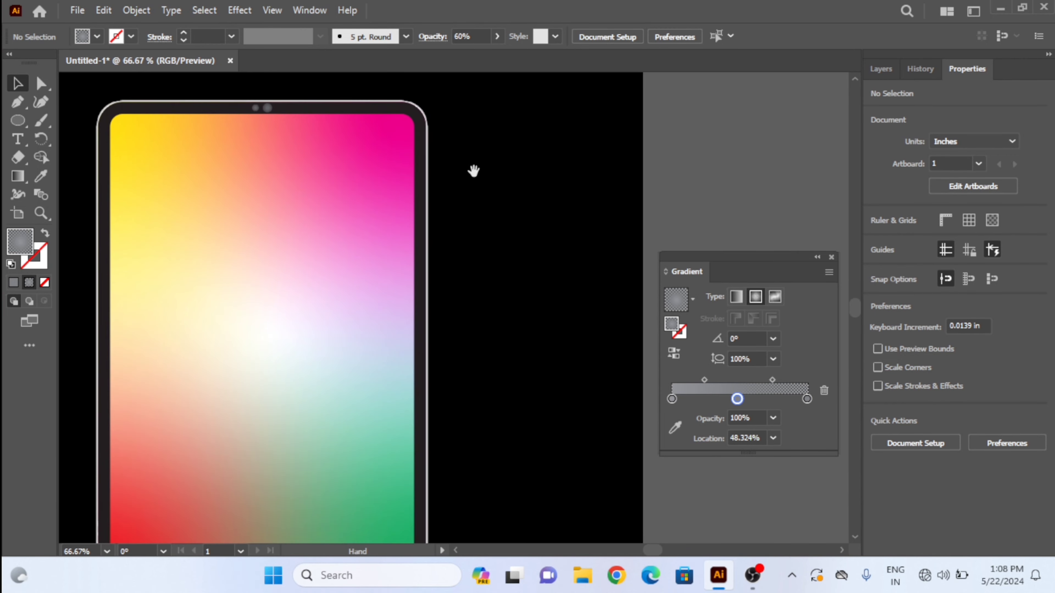
left_click_drag(18, 120, 71, 120)
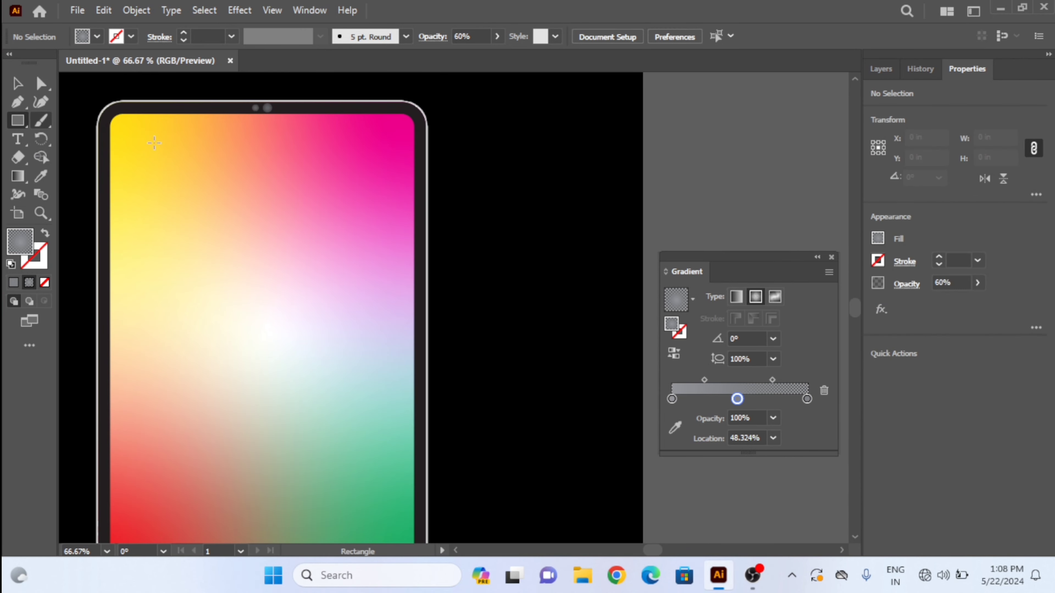
left_click_drag(486, 123, 502, 387)
left_click_drag(492, 96, 507, 248)
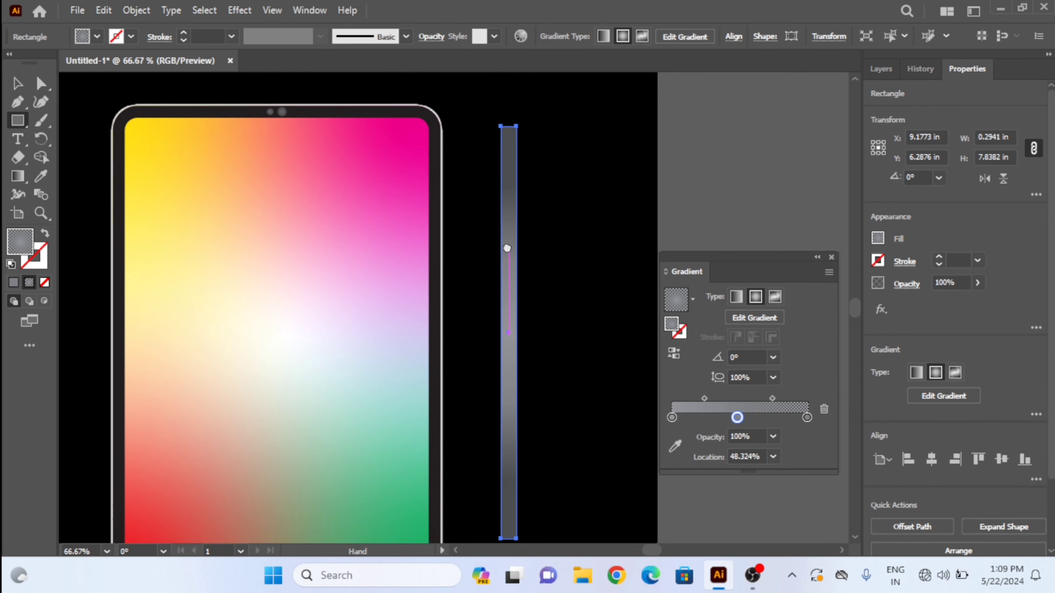
Fill the narrow rectangle with the linear white-to-black gradient and add a very light gray stop at about 51%.
left_click(96, 37)
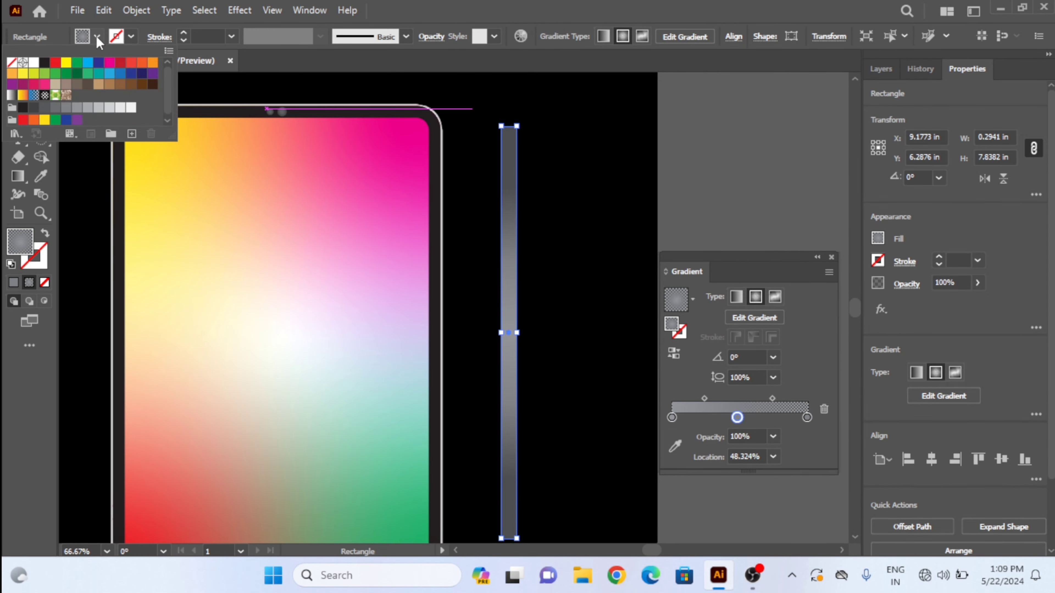
left_click(12, 95)
left_click(741, 419)
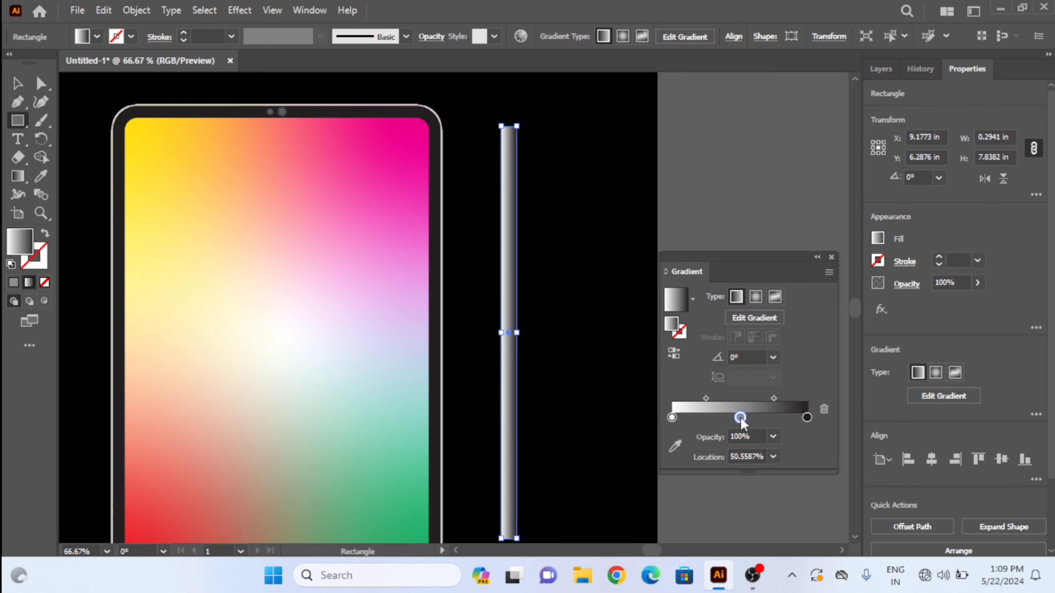
double_click(741, 418)
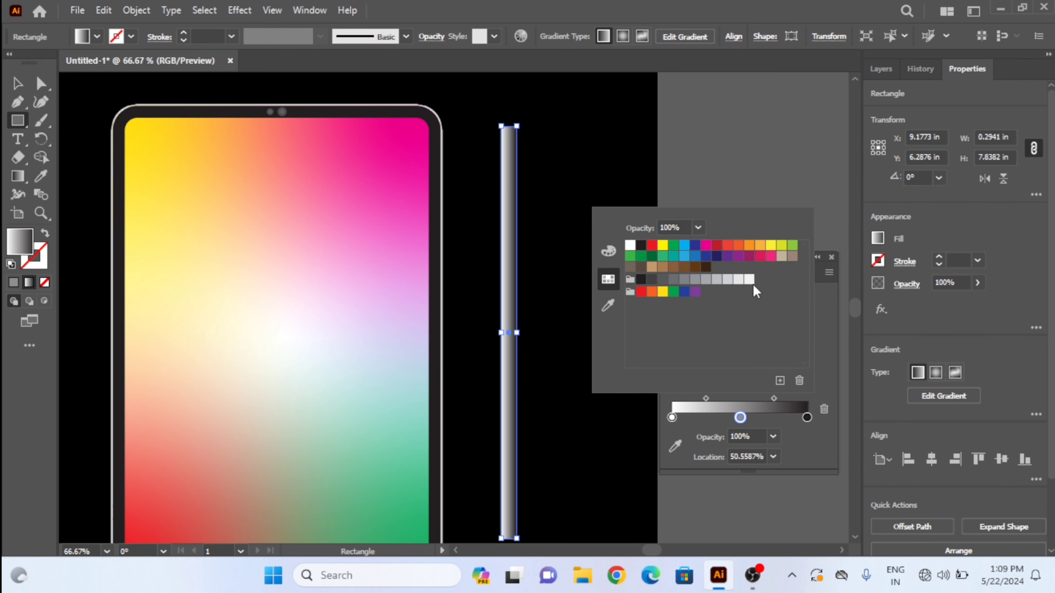
left_click(750, 280)
Color both end stops of the narrow rectangle's gradient dark gray and move its midpoints outward to about 66% and 39%.
double_click(673, 417)
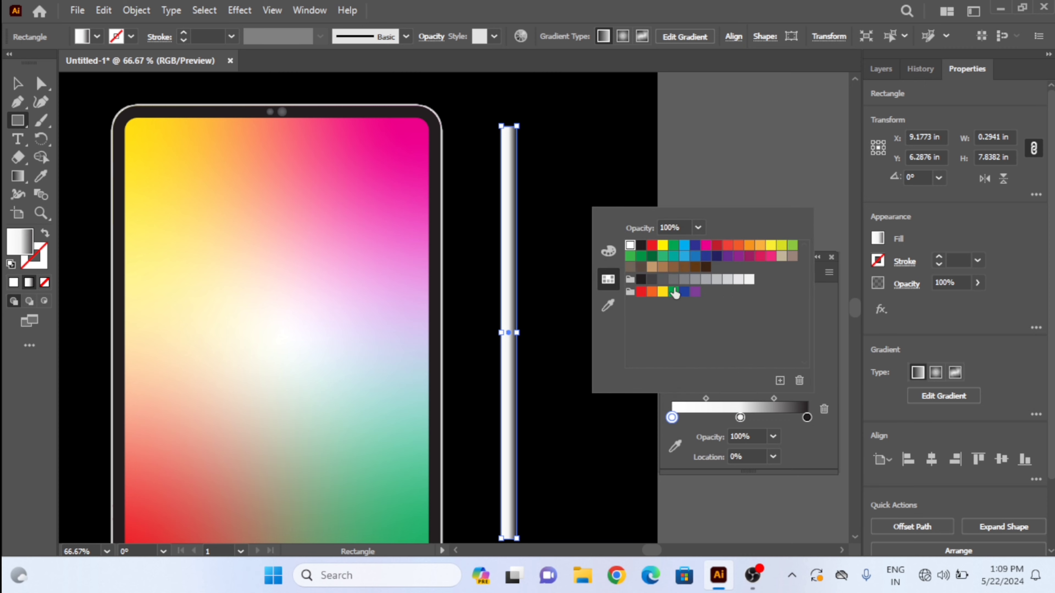
left_click(662, 279)
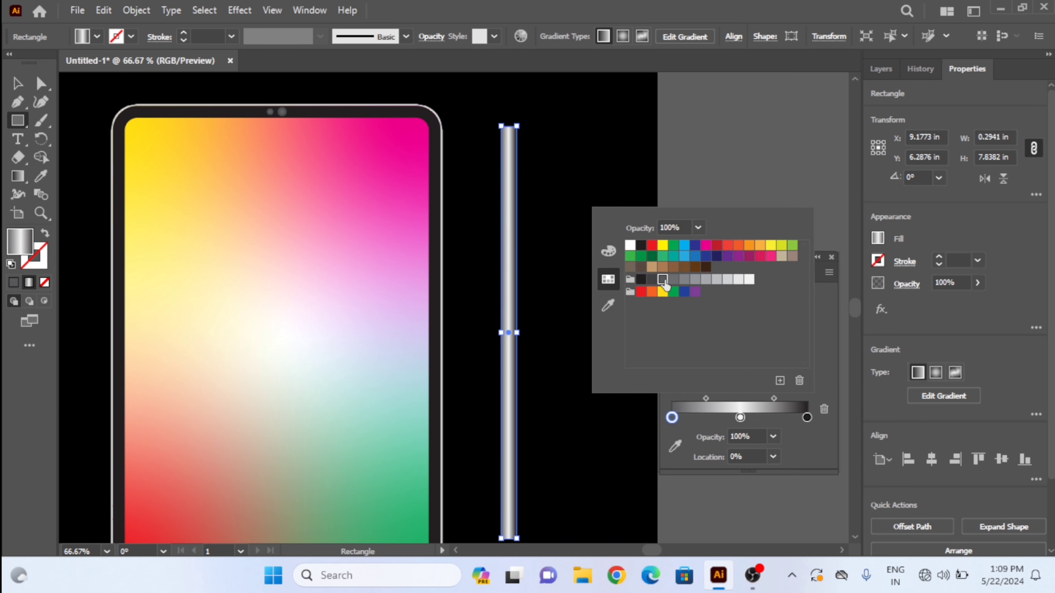
double_click(807, 417)
left_click(662, 279)
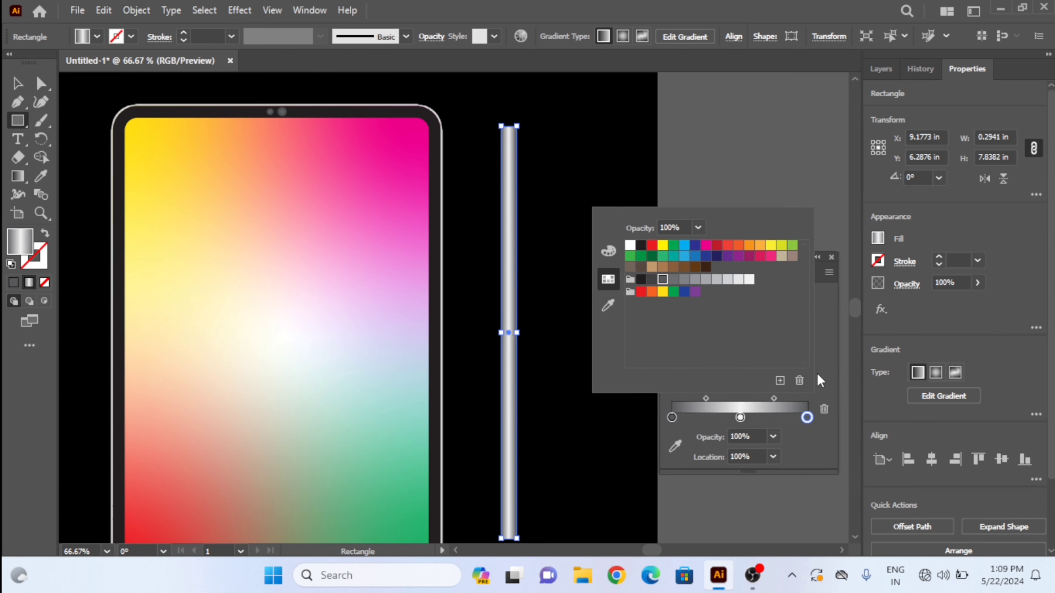
left_click(824, 369)
left_click_drag(774, 398, 784, 398)
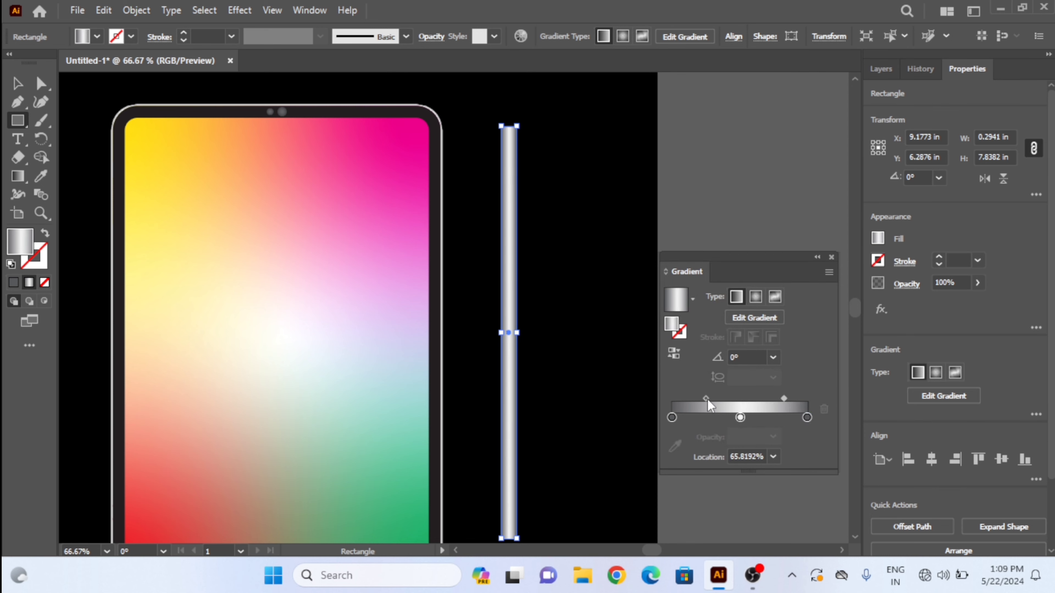
left_click_drag(705, 399, 698, 399)
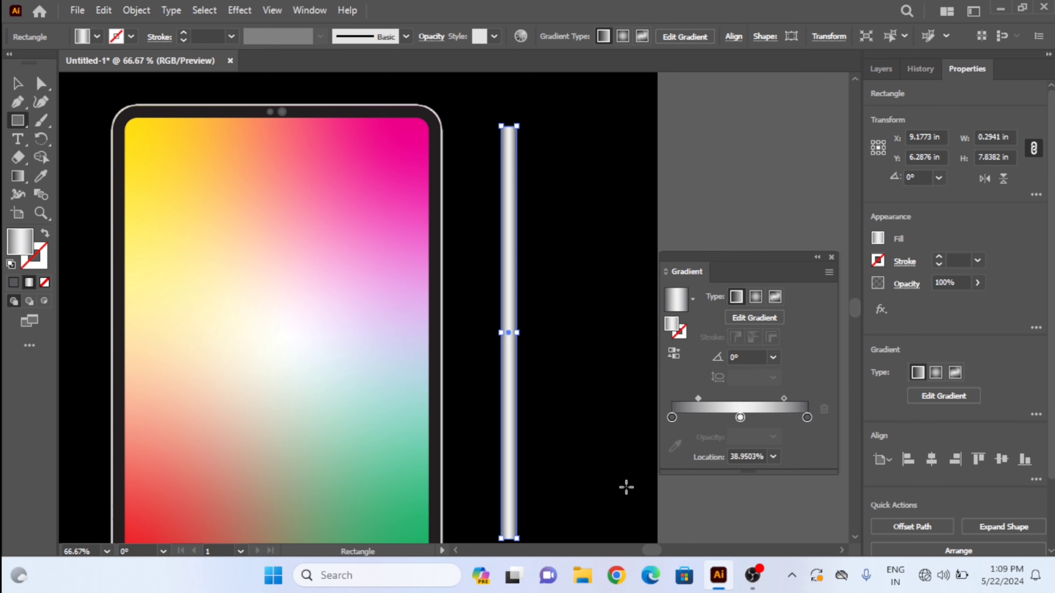
Round the narrow rectangle's two upper corners to a 0.15 in radius, giving it a semicircular end.
left_click(17, 83)
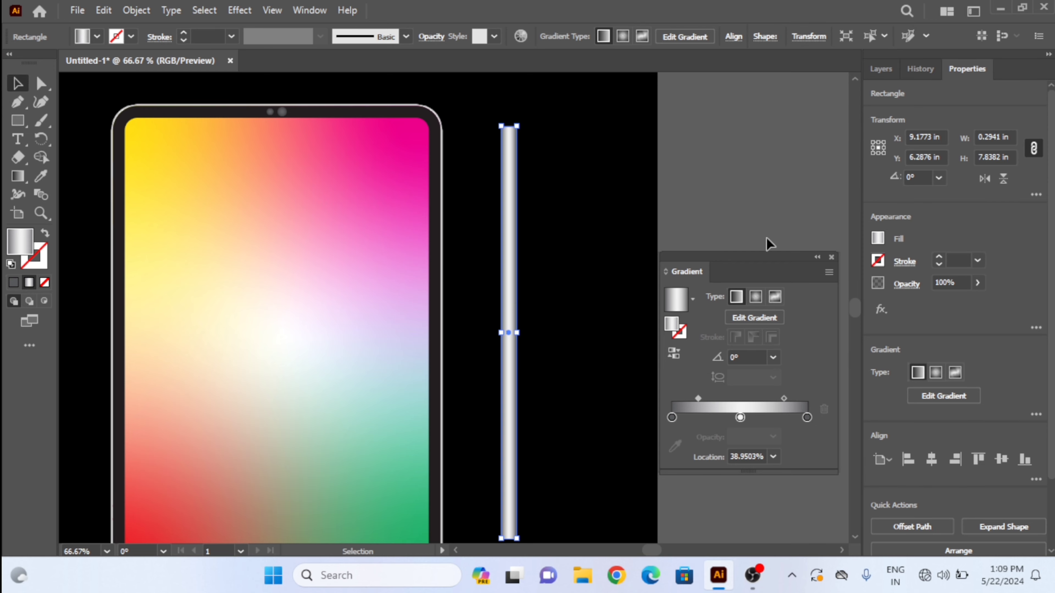
left_click(539, 118)
left_click(511, 133)
scroll(510, 133, "up", 3)
left_click_drag(511, 132, 521, 198)
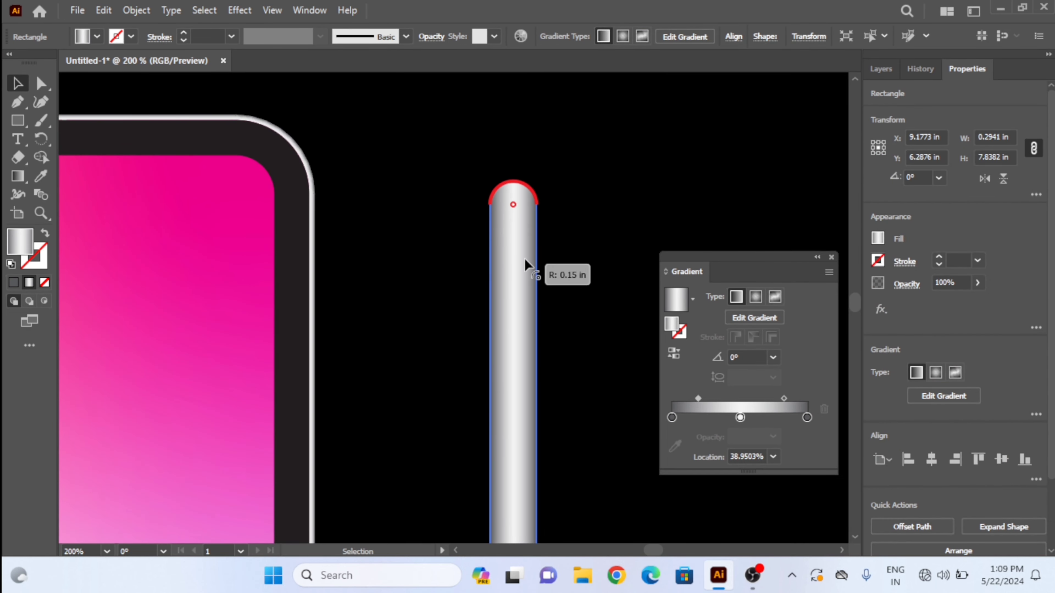
Create a three-sided polygon with a 0.6944 in radius beside the bar's lower end and delete this trial triangle.
scroll(595, 307, "down", 3)
left_click_drag(595, 306, 509, 239)
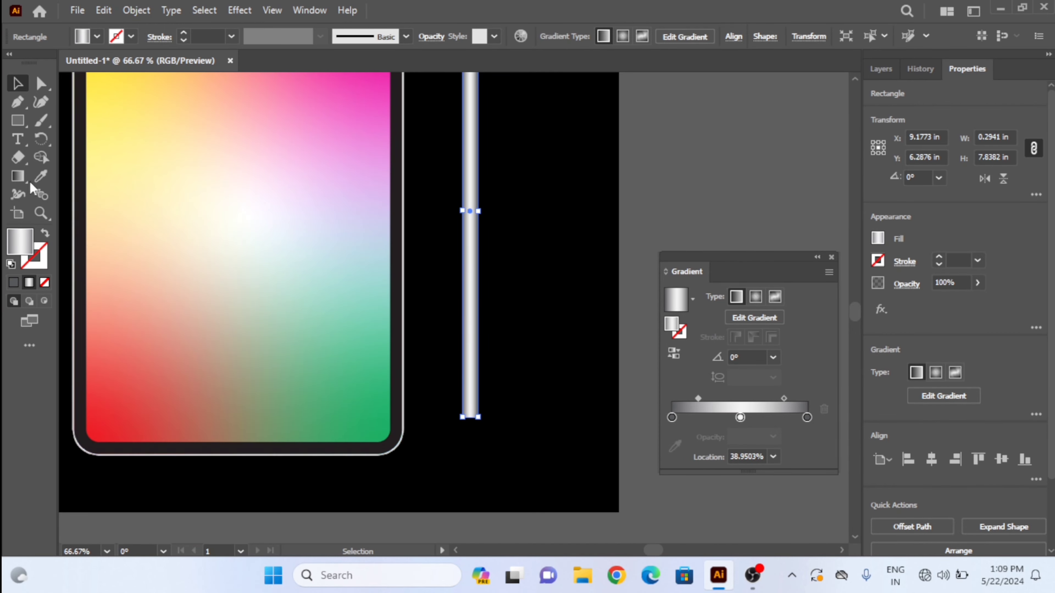
left_click(22, 122)
right_click(27, 122)
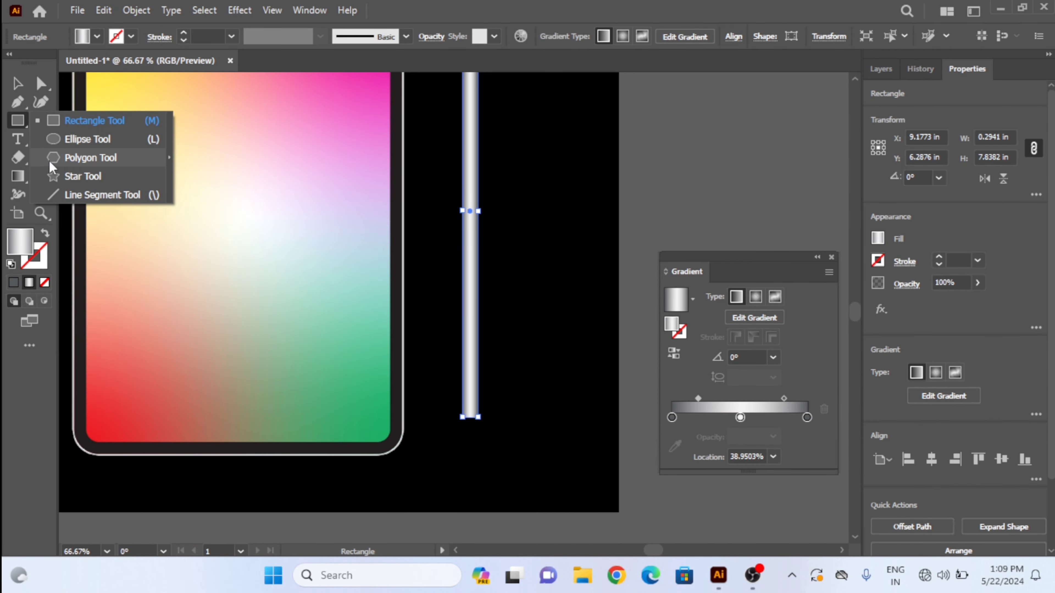
left_click(83, 158)
left_click(516, 366)
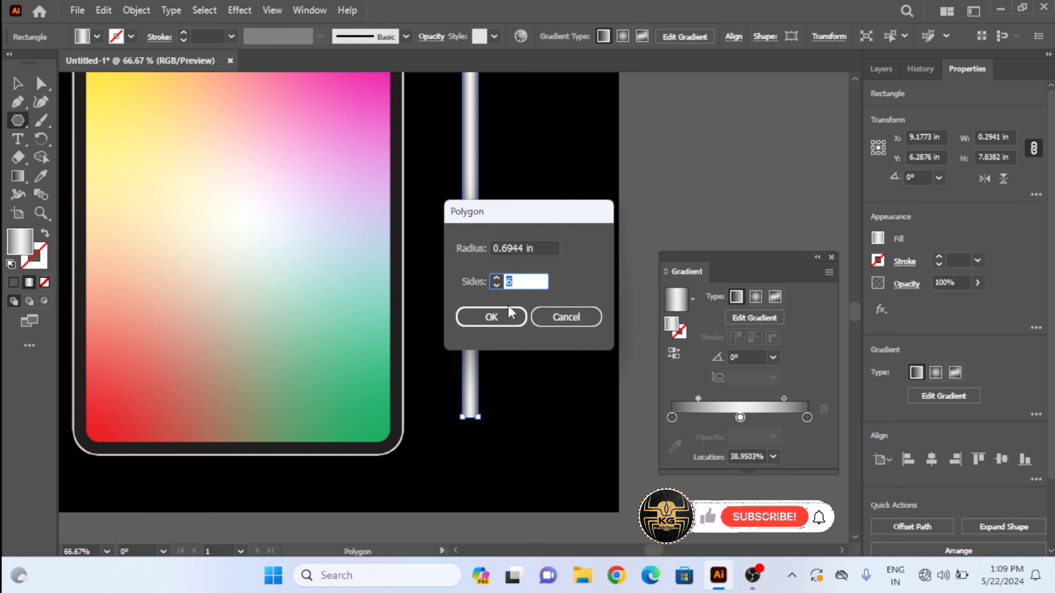
left_click(490, 316)
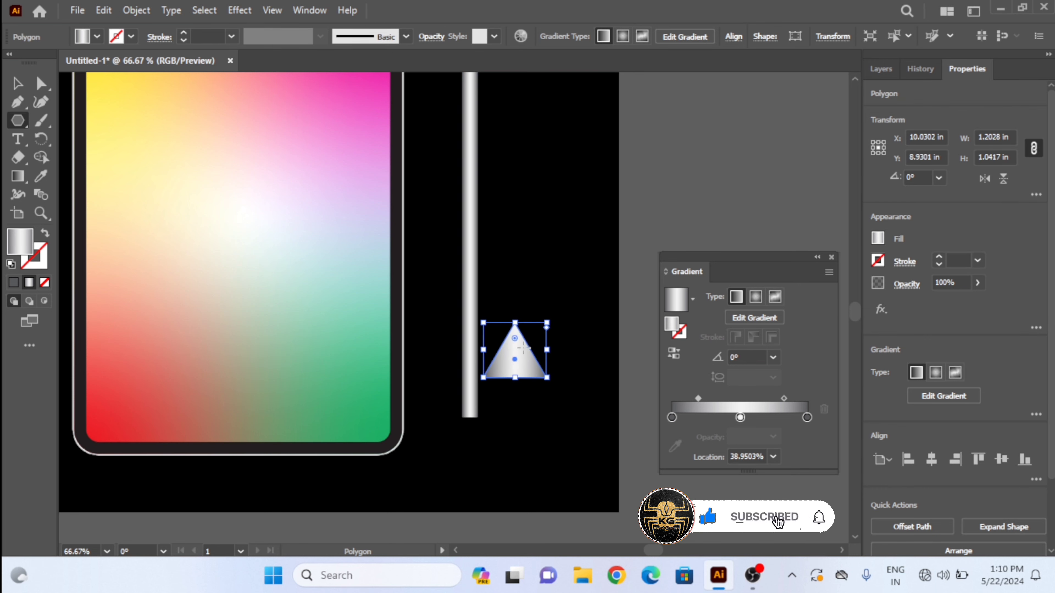
key("Delete")
Draw a downward-pointing triangle as the stylus tip at the bar's lower end, about 0.29 in wide and 0.57 in tall.
scroll(465, 415, "up", 3)
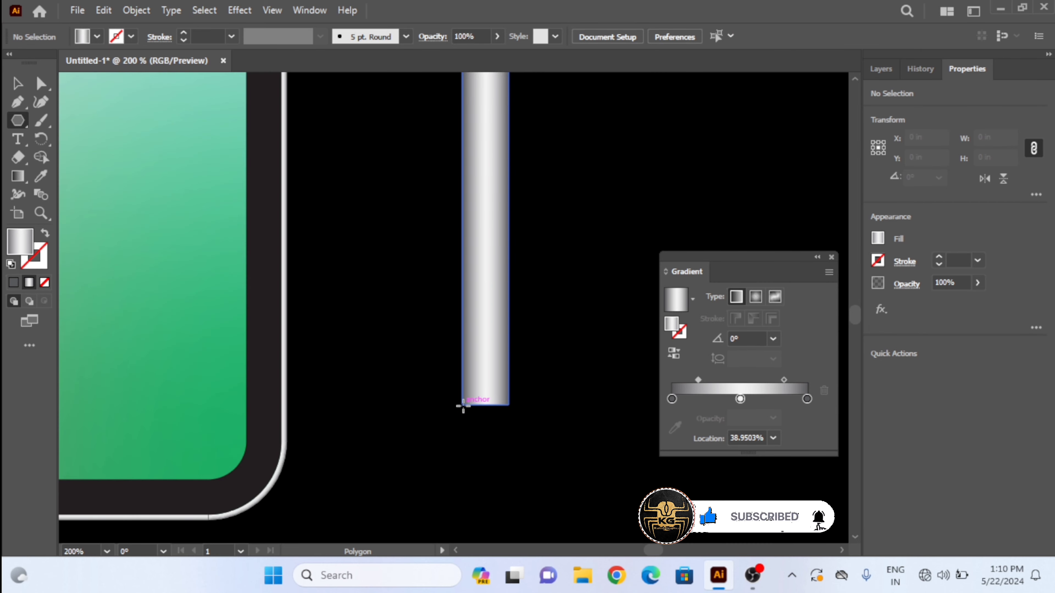
left_click_drag(463, 406, 508, 457)
key("v")
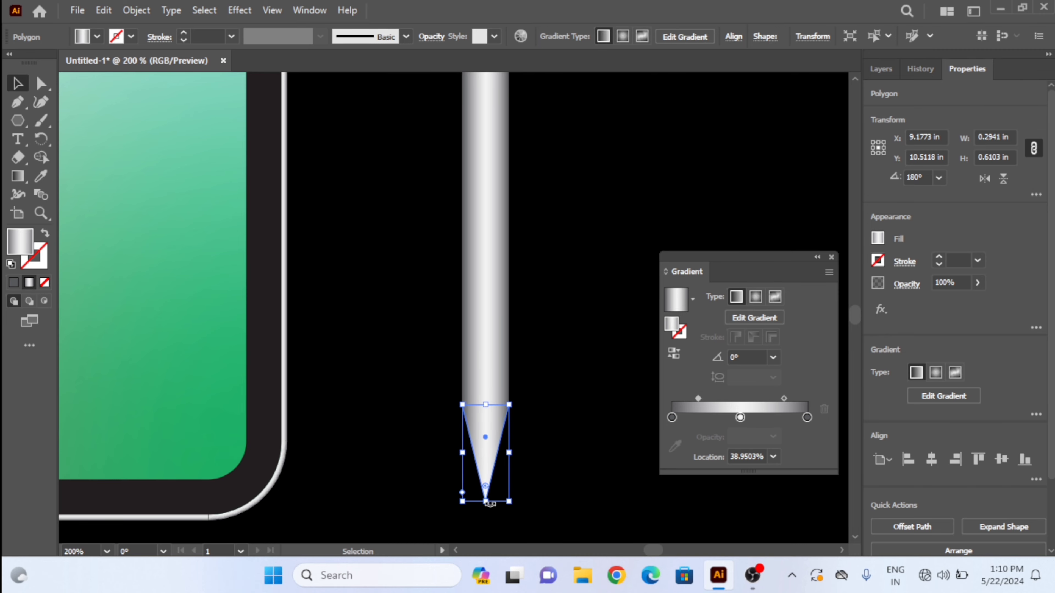
left_click_drag(489, 506, 489, 500)
Examine the joint between stylus body and tip, deselect everything, and review the whole stylus beside the tablet.
scroll(496, 376, "down", 1)
left_click_drag(496, 377, 465, 362)
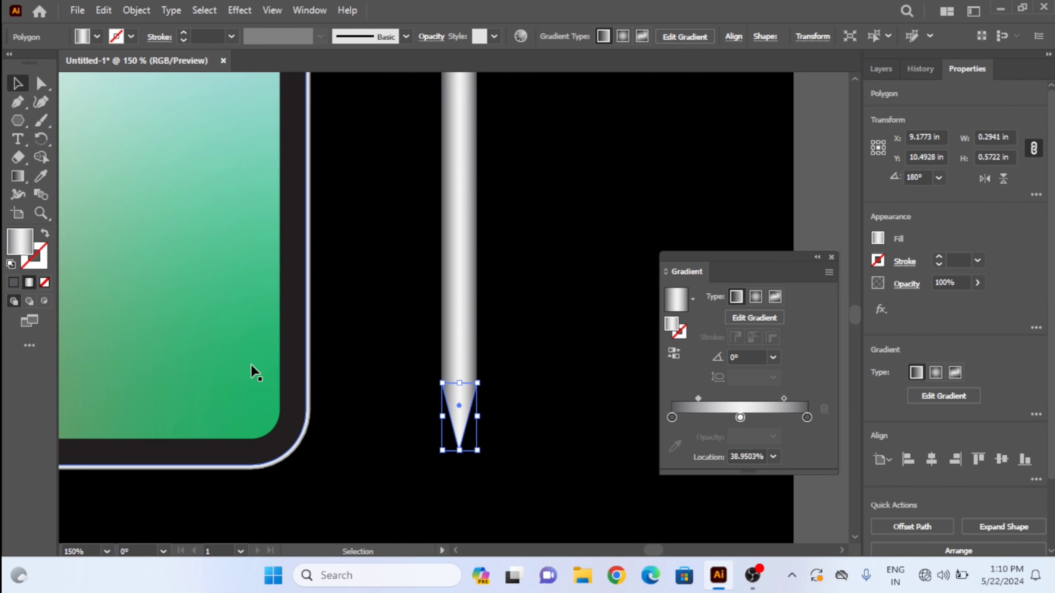
scroll(313, 338, "right", 2)
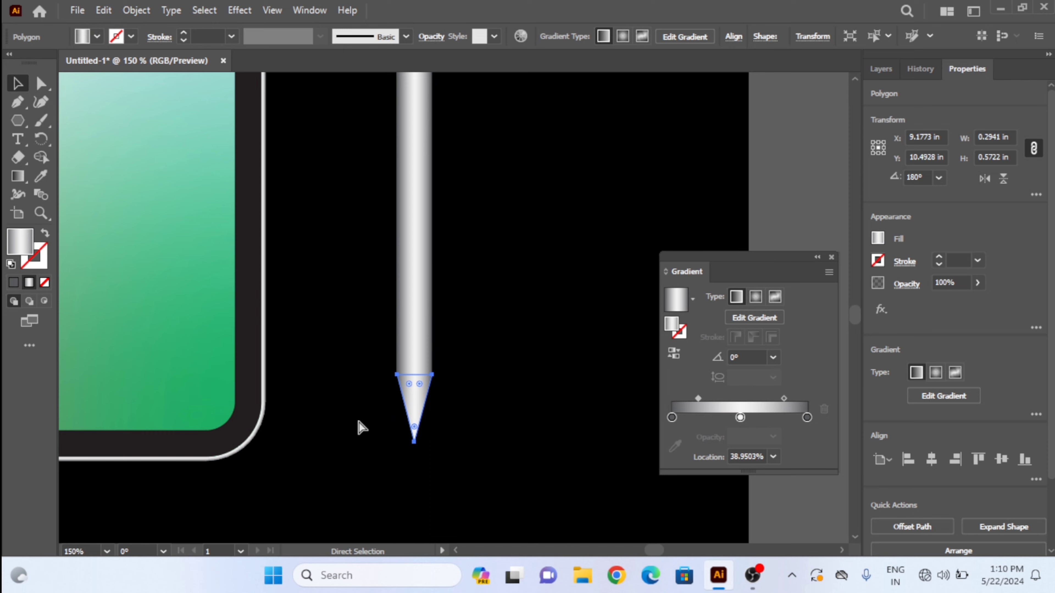
scroll(404, 366, "up", 4)
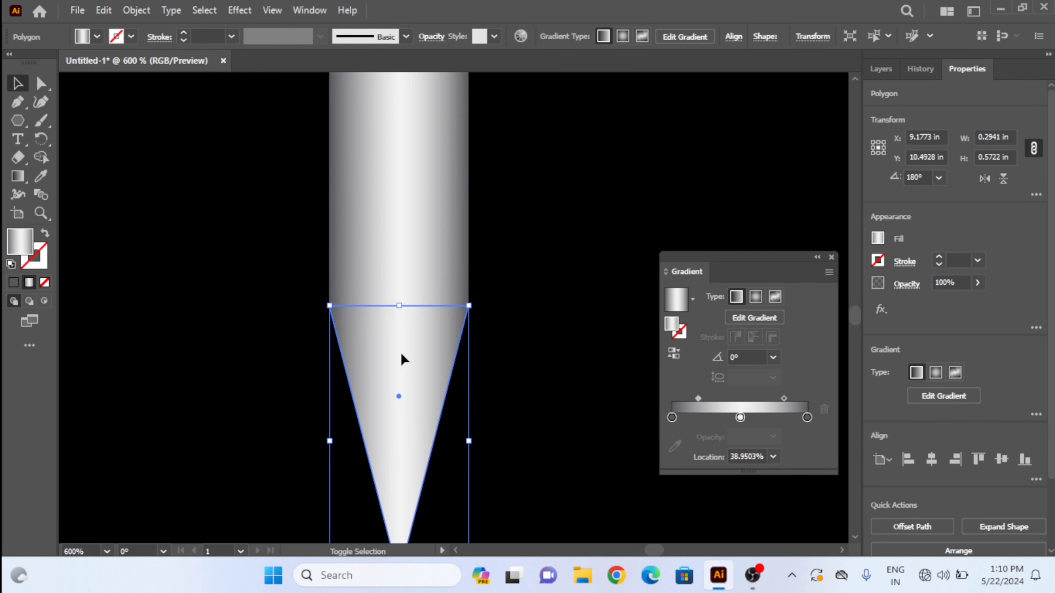
scroll(402, 358, "down", 3)
left_click_drag(384, 197, 393, 361)
left_click(487, 285)
scroll(464, 235, "down", 3)
left_click_drag(436, 233, 455, 367)
scroll(502, 143, "down", 2)
left_click_drag(503, 143, 491, 406)
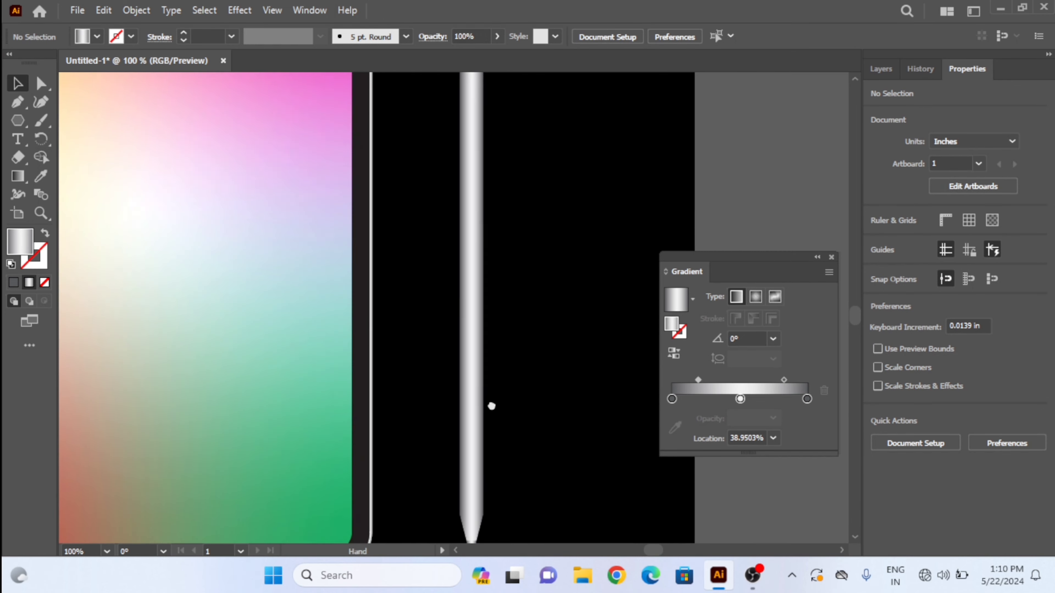
left_click_drag(490, 212, 475, 449)
scroll(506, 306, "down", 2)
left_click_drag(506, 306, 475, 278)
Draw a horizontal rectangle about 1.51 in wide and 0.48 in tall to the right of the stylus's upper part.
left_click(14, 119)
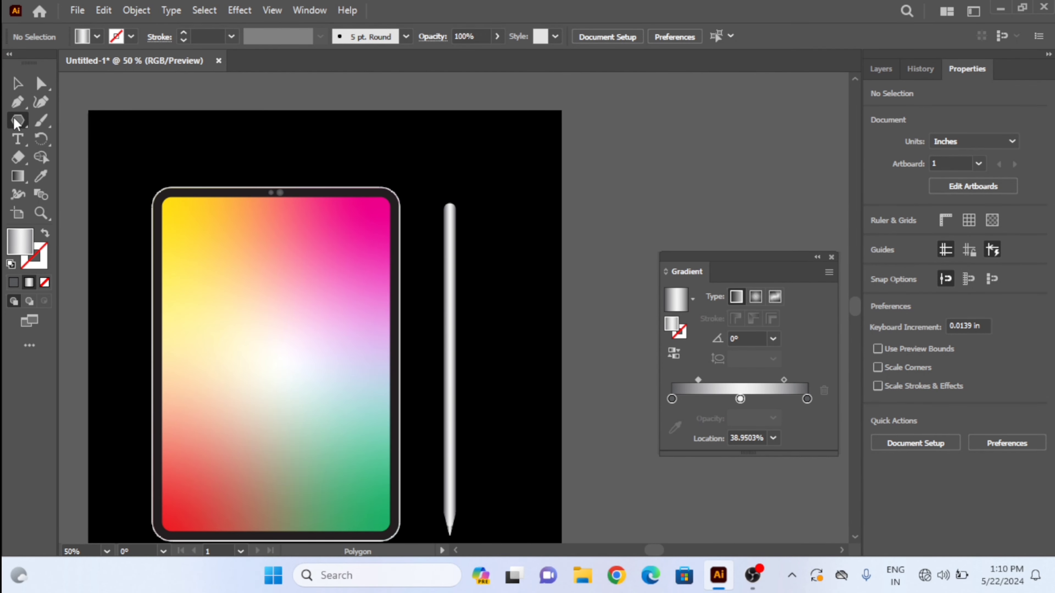
left_click_drag(16, 123, 47, 116)
scroll(480, 291, "up", 1)
scroll(455, 276, "up", 1)
left_click_drag(455, 275, 575, 312)
Add a gradient stop on each side of the rectangle's middle stop, at about 28% and 75%, and colour both light gray.
left_click(770, 418)
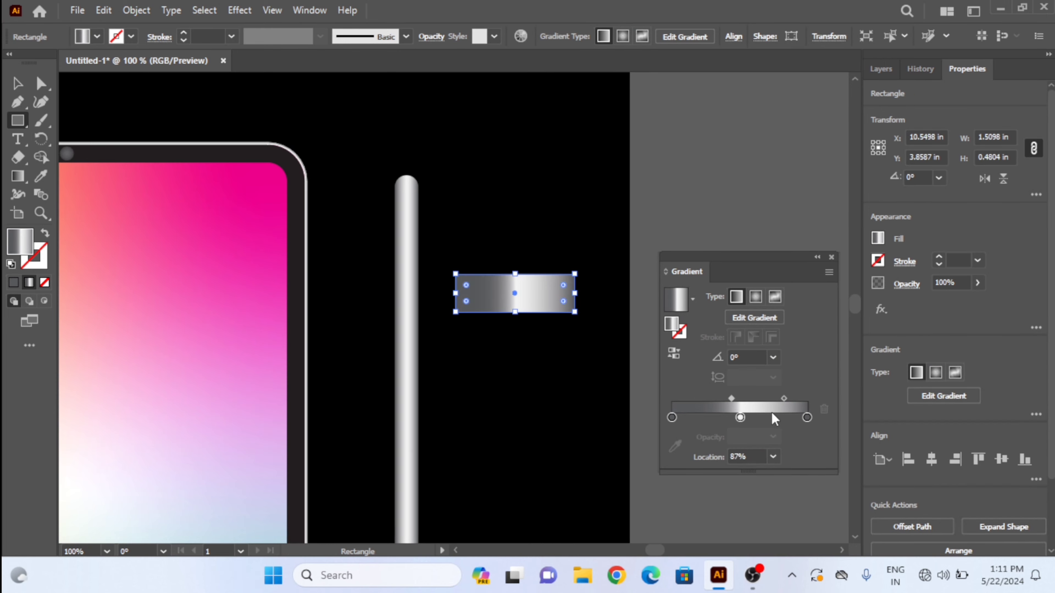
double_click(772, 418)
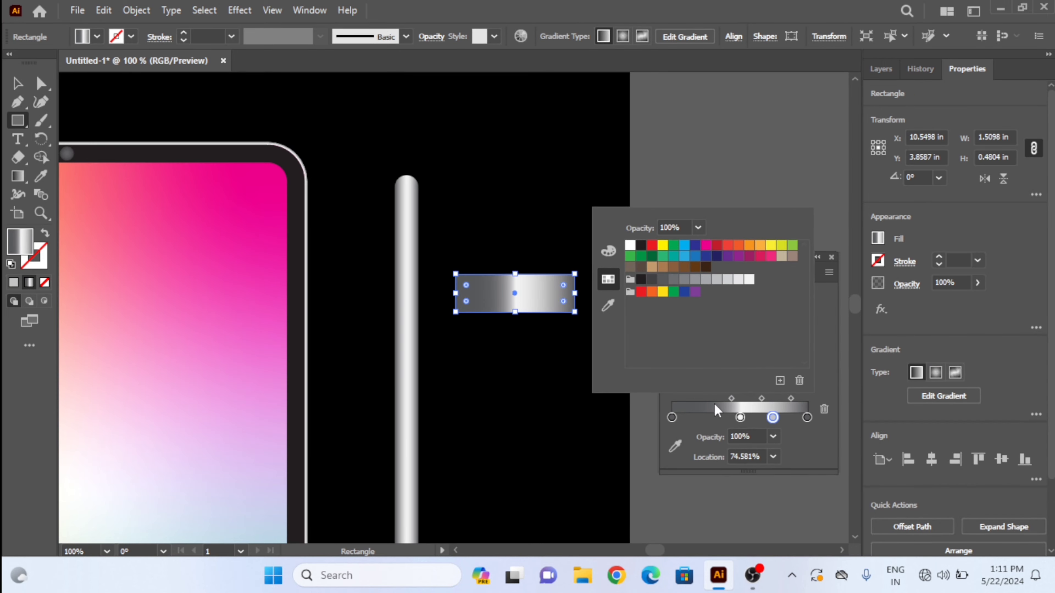
left_click(710, 417)
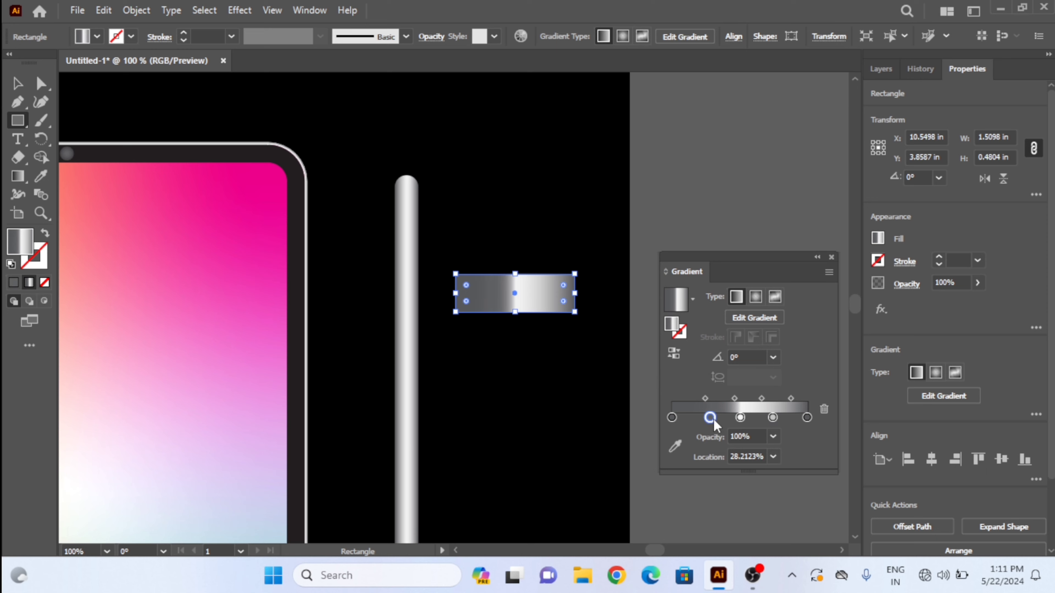
double_click(710, 418)
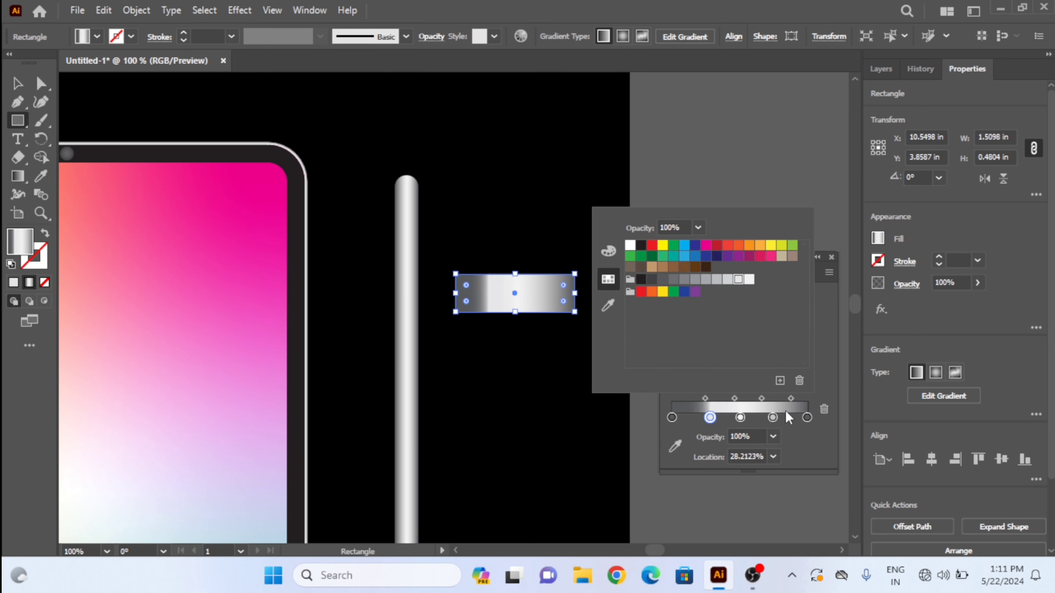
left_click(772, 417)
double_click(772, 417)
left_click(738, 280)
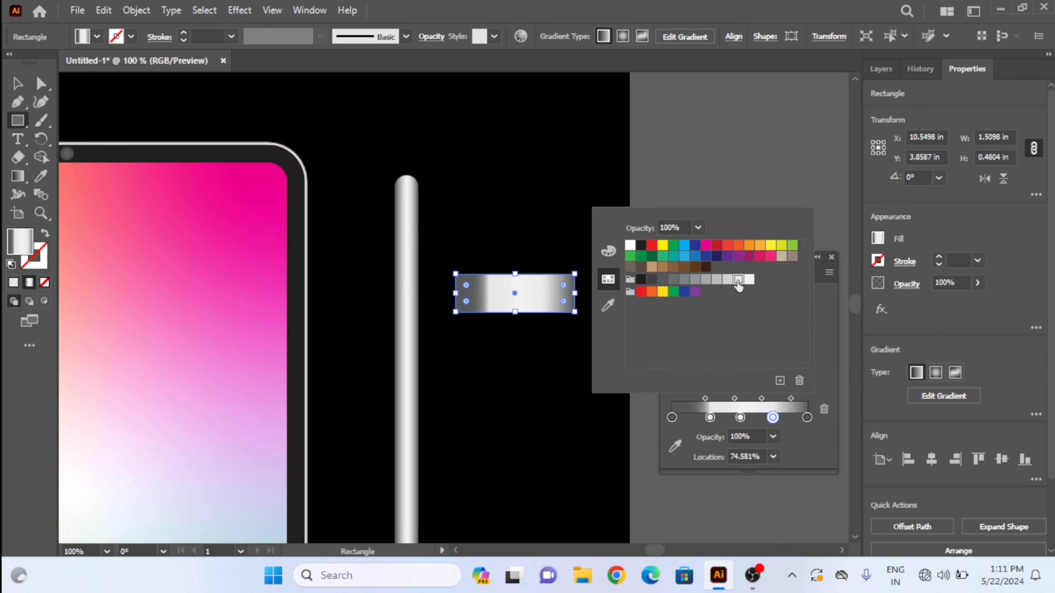
Recolour the rectangle gradient's two end stops medium gray and its middle stop dark gray.
double_click(672, 417)
left_click(683, 280)
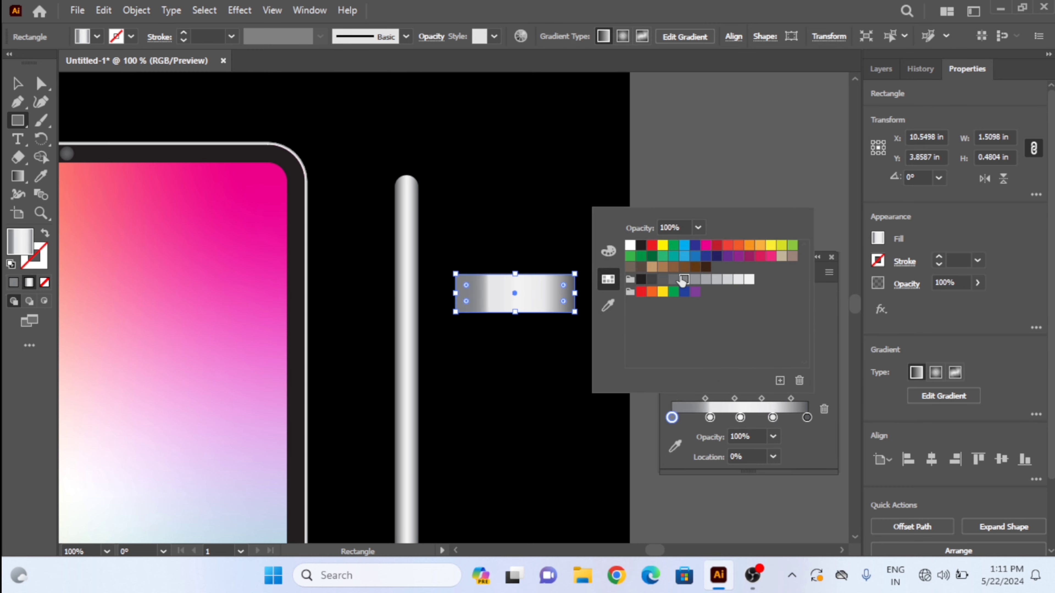
double_click(807, 418)
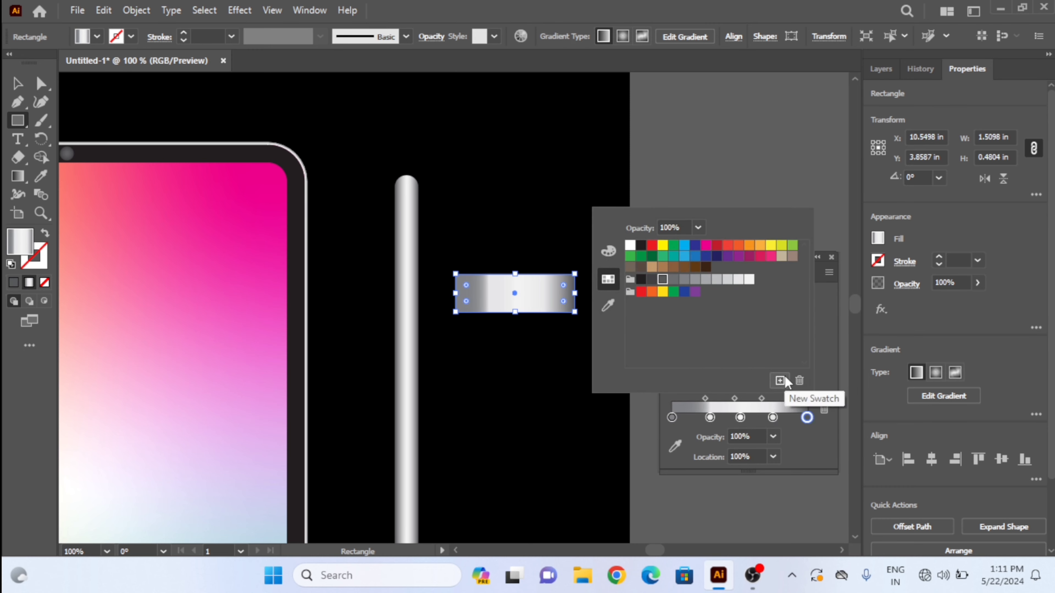
double_click(739, 417)
left_click(662, 279)
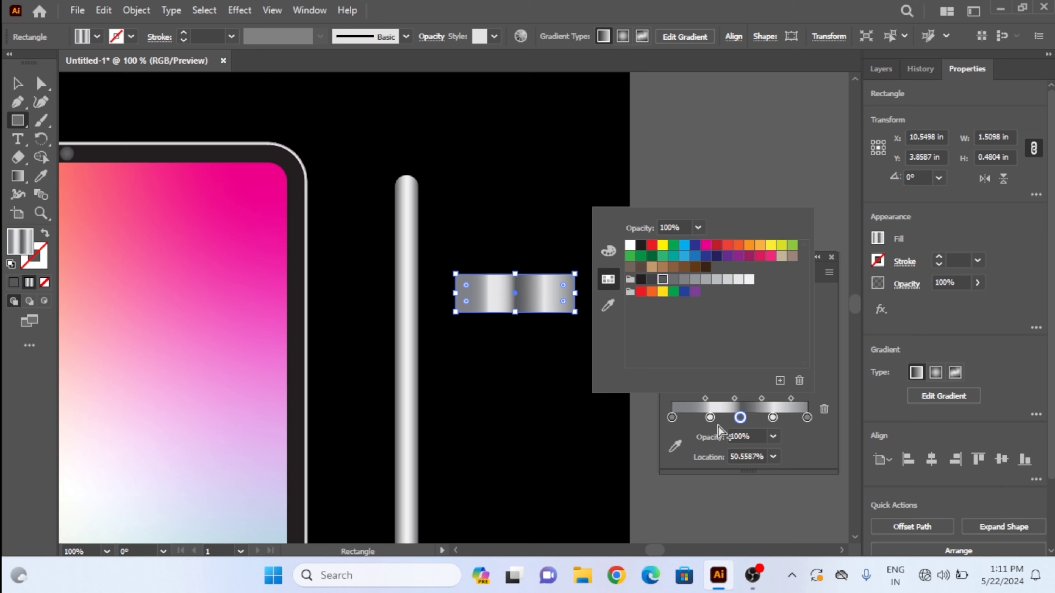
Move the gradient's light stops slightly outward, the second one to about 79%, and deselect the rectangle.
left_click(648, 413)
left_click_drag(705, 399, 718, 397)
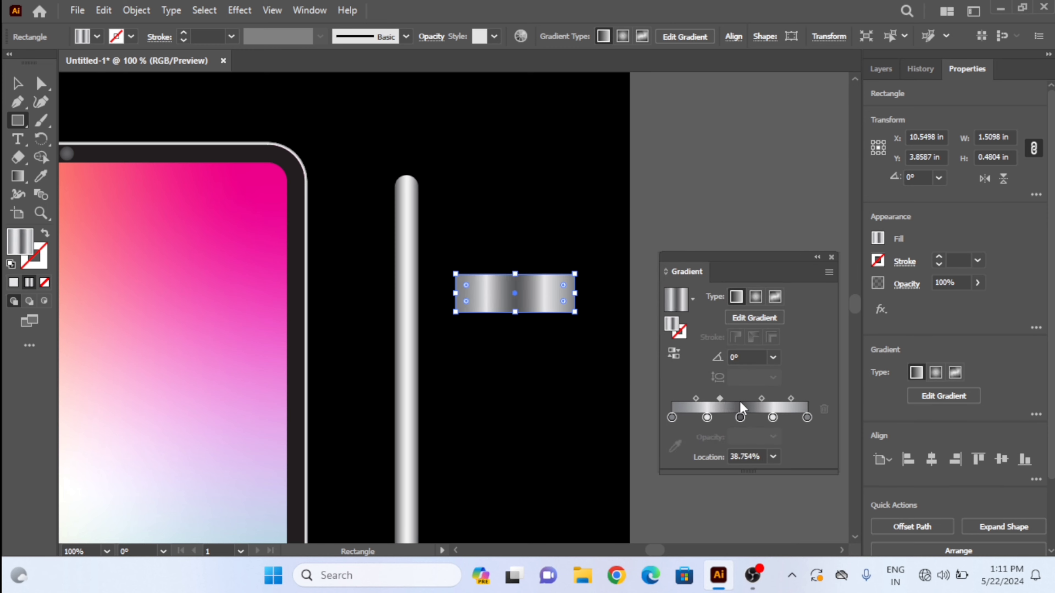
left_click_drag(774, 419, 779, 418)
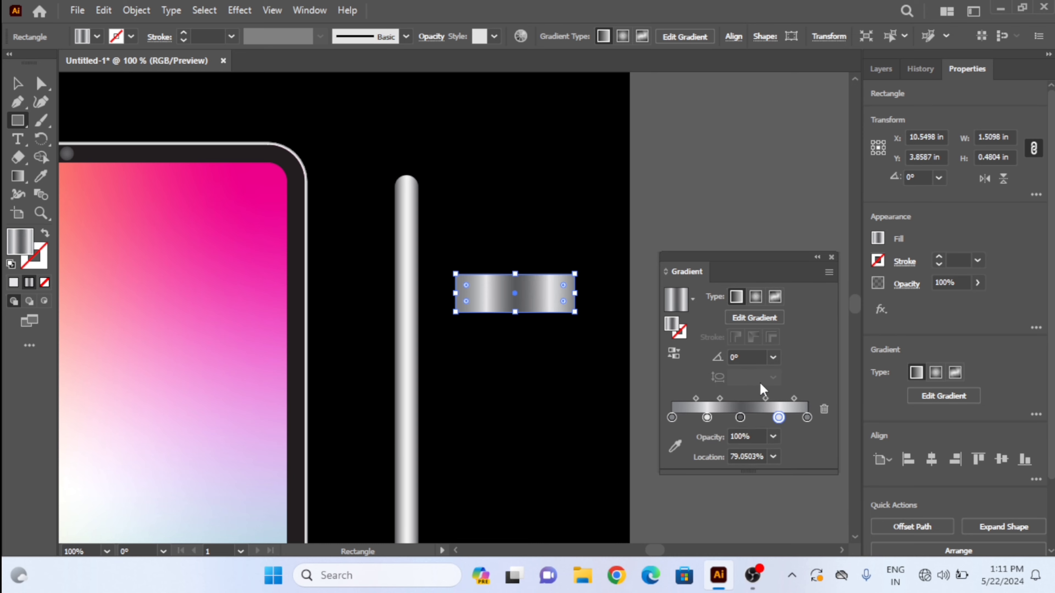
left_click(17, 86)
left_click(473, 335)
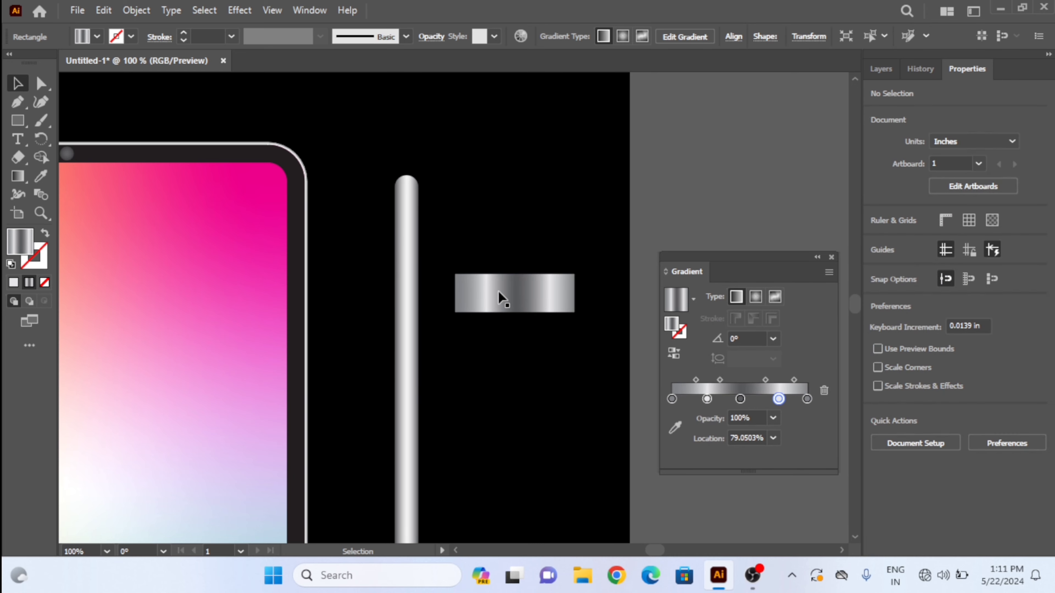
Move the gradient rectangle onto the stylus's upper body and shrink it to a band about 0.29 in wide and 0.14 in tall.
scroll(498, 291, "up", 1, "alt")
left_click_drag(509, 302, 415, 291)
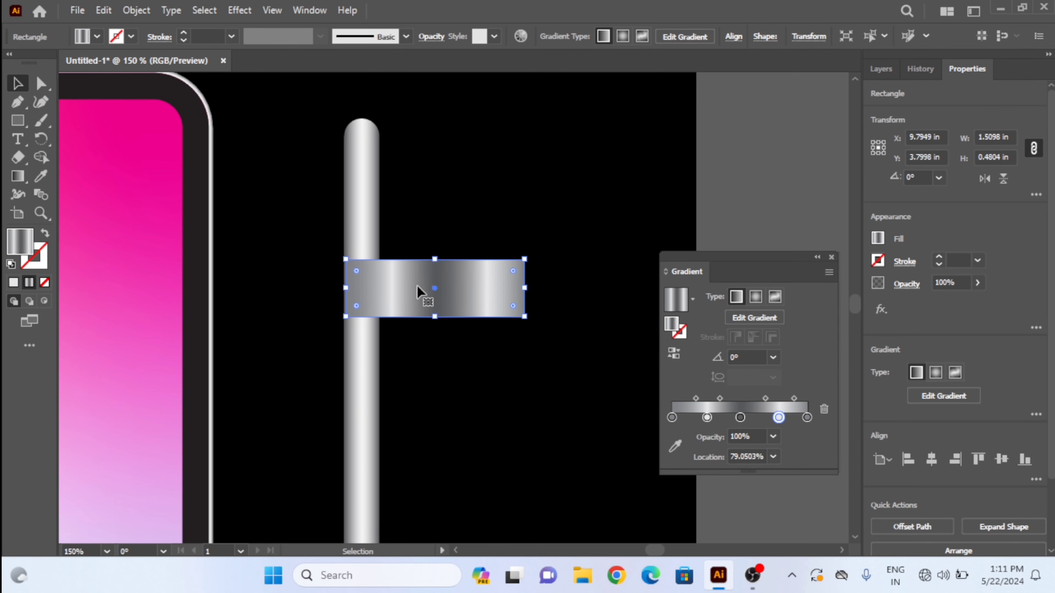
scroll(417, 286, "up", 2)
left_click_drag(455, 334, 449, 360)
scroll(424, 360, "right", 5)
left_click_drag(502, 338, 347, 338)
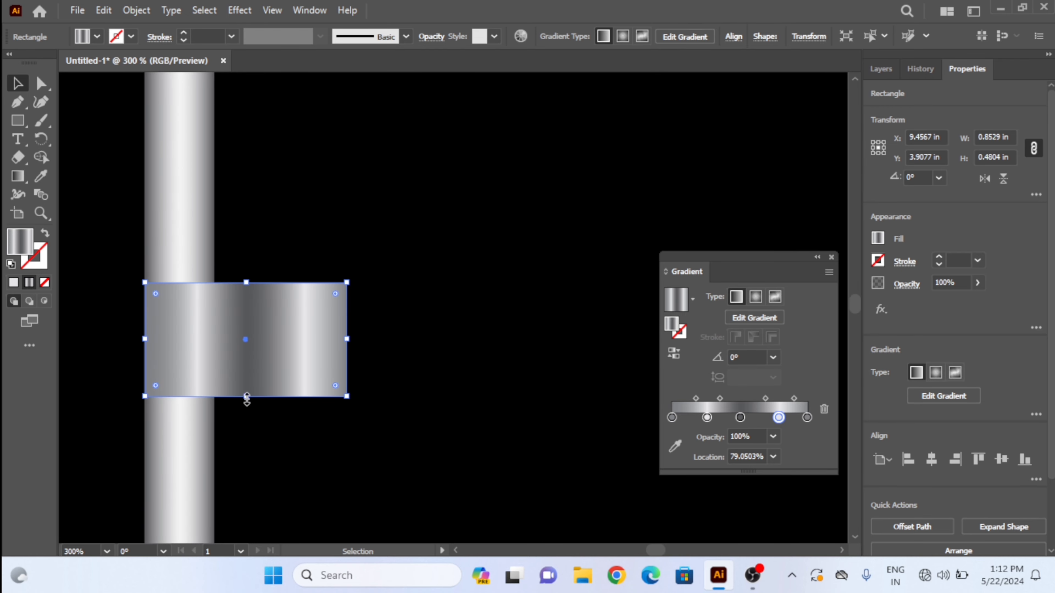
left_click_drag(246, 397, 248, 331)
left_click_drag(349, 300, 345, 332)
Shift the metallic band 0.5 in up along the stylus body and deselect it.
scroll(175, 315, "down", 2)
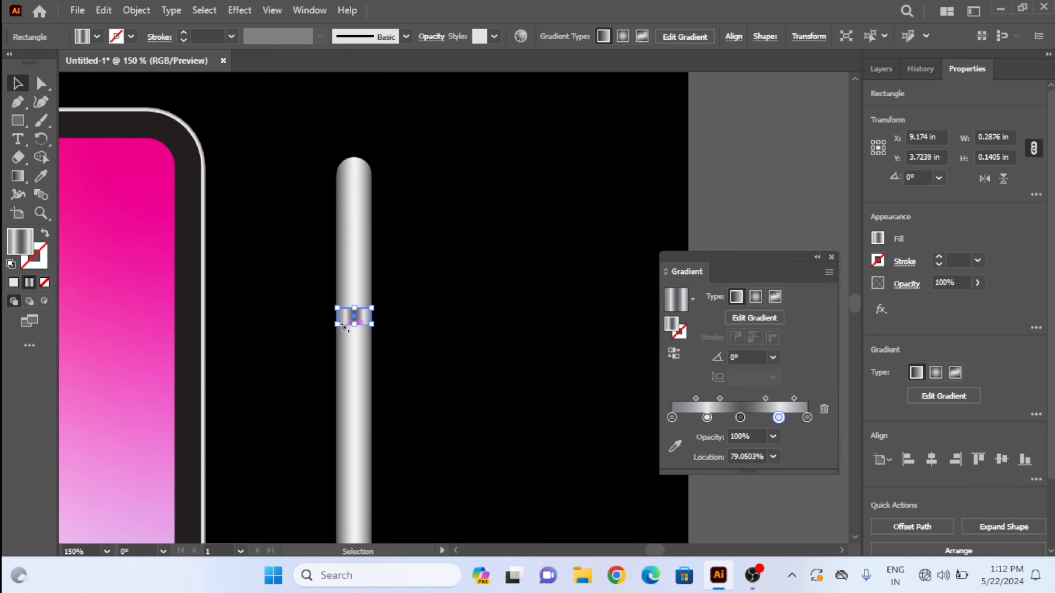
key("Up")
key("Up")
key("shift+Up")
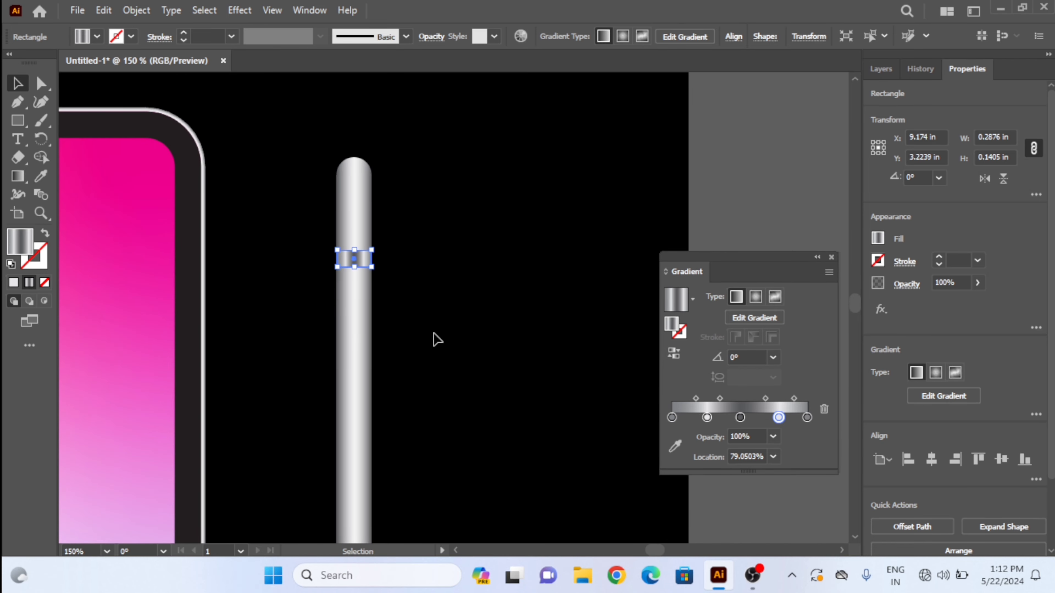
left_click(433, 339)
Review the whole tablet and banded stylus, with the Gradient panel moved clear of the artwork.
scroll(397, 214, "down", 3)
left_click_drag(396, 217, 394, 199)
left_click_drag(402, 336, 466, 316)
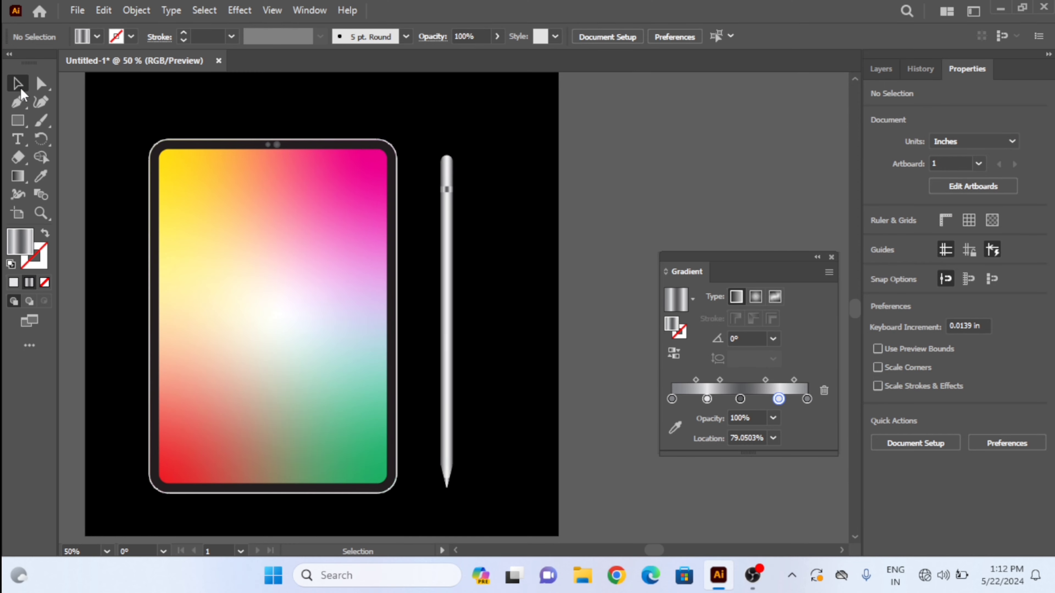
left_click_drag(178, 123, 239, 133)
left_click_drag(751, 268, 847, 268)
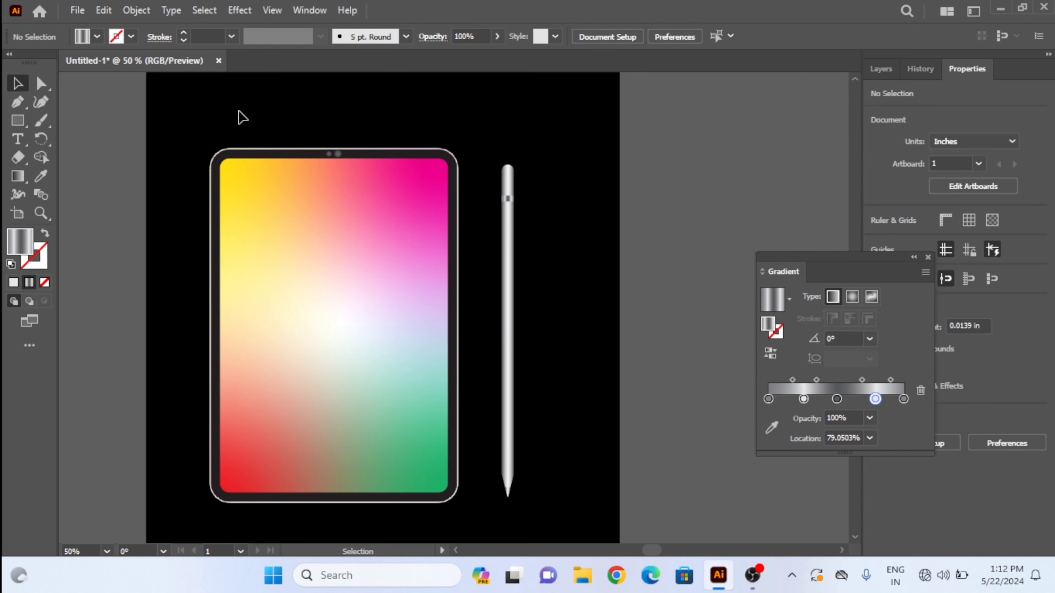
mouse_move(189, 123)
left_mouse_down()
mouse_move(525, 129)
mouse_move(573, 525)
left_mouse_up()
left_click_drag(612, 353, 672, 351)
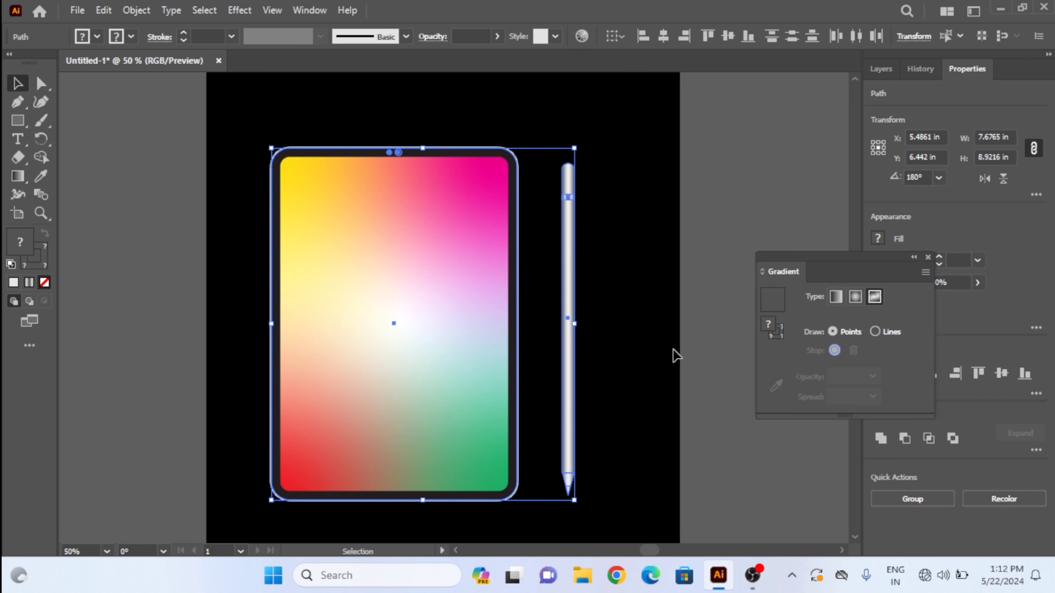
left_click(635, 320)
left_click_drag(630, 301, 581, 302)
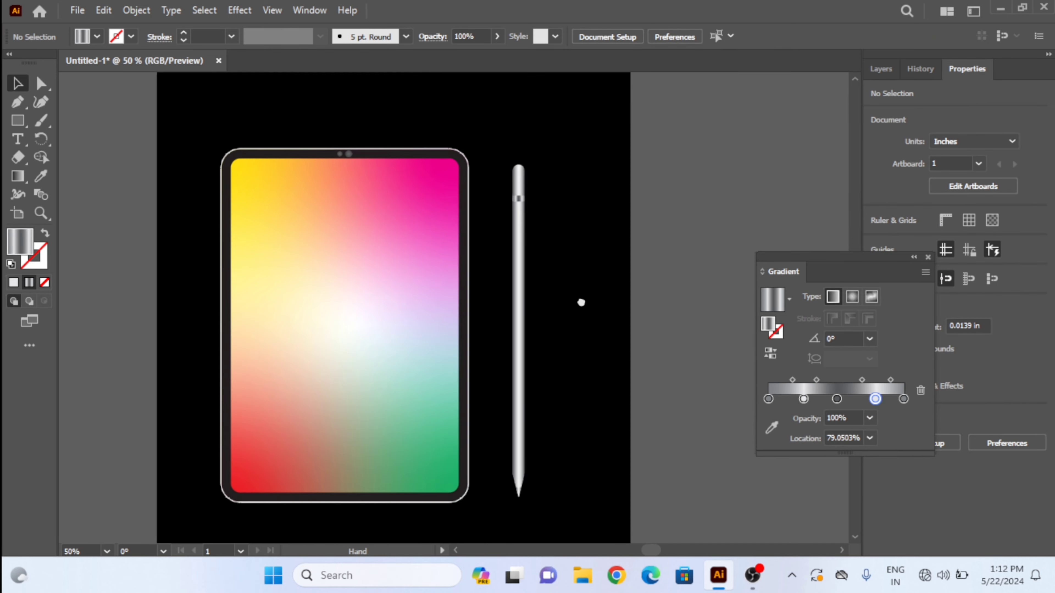
Draw a vertical rectangle about 0.31 in wide and 0.61 in tall to the right of the stylus's upper end.
scroll(471, 203, "up", 3)
left_click_drag(471, 203, 451, 274)
left_click(18, 121)
left_click_drag(551, 155, 426, 193)
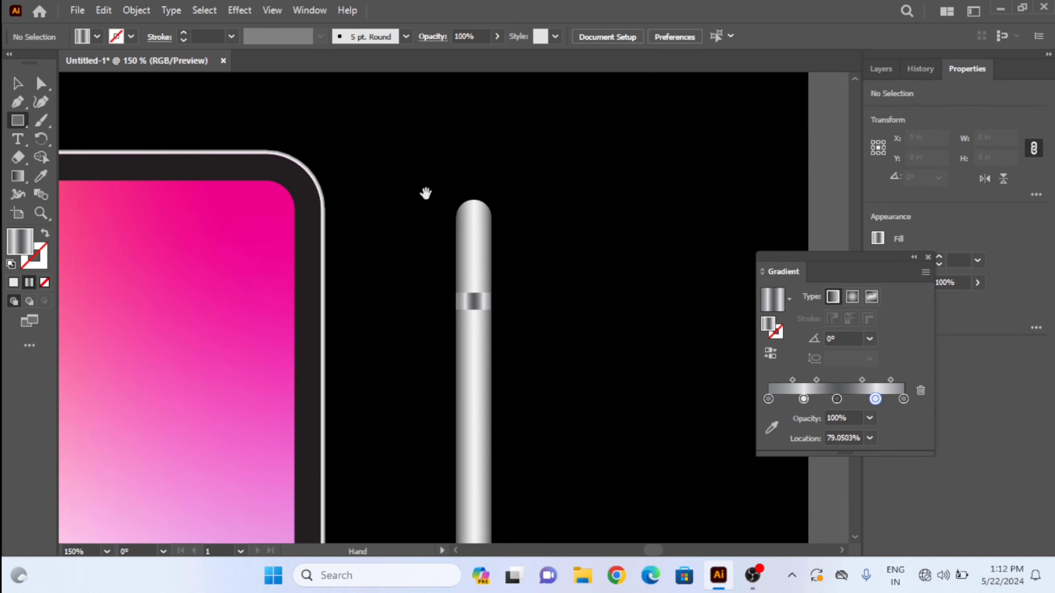
mouse_move(617, 186)
left_mouse_down()
mouse_move(636, 252)
mouse_move(654, 259)
left_mouse_up()
scroll(640, 219, "up", 2)
scroll(639, 219, "up", 1)
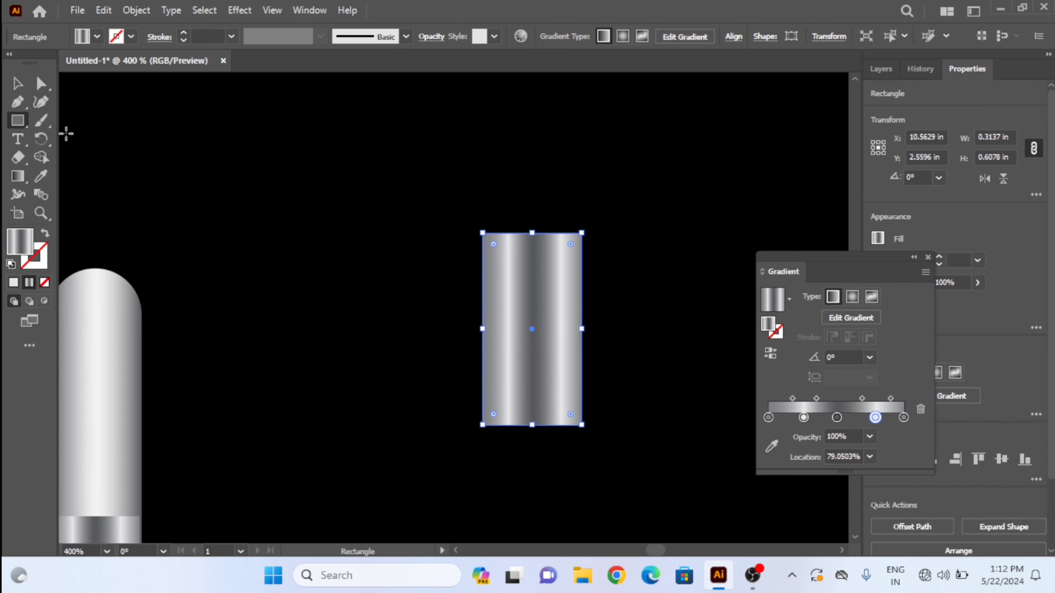
Round only the two right-hand corners of the vertical rectangle to form a side button shape.
left_click(17, 87)
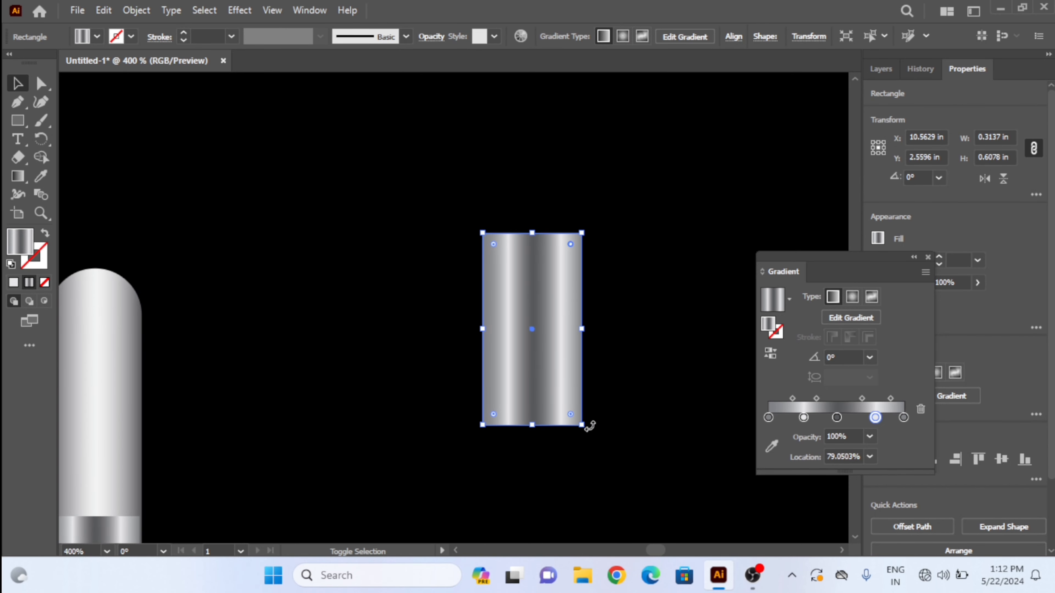
left_click_drag(570, 413, 524, 414)
scroll(734, 299, "down", 2)
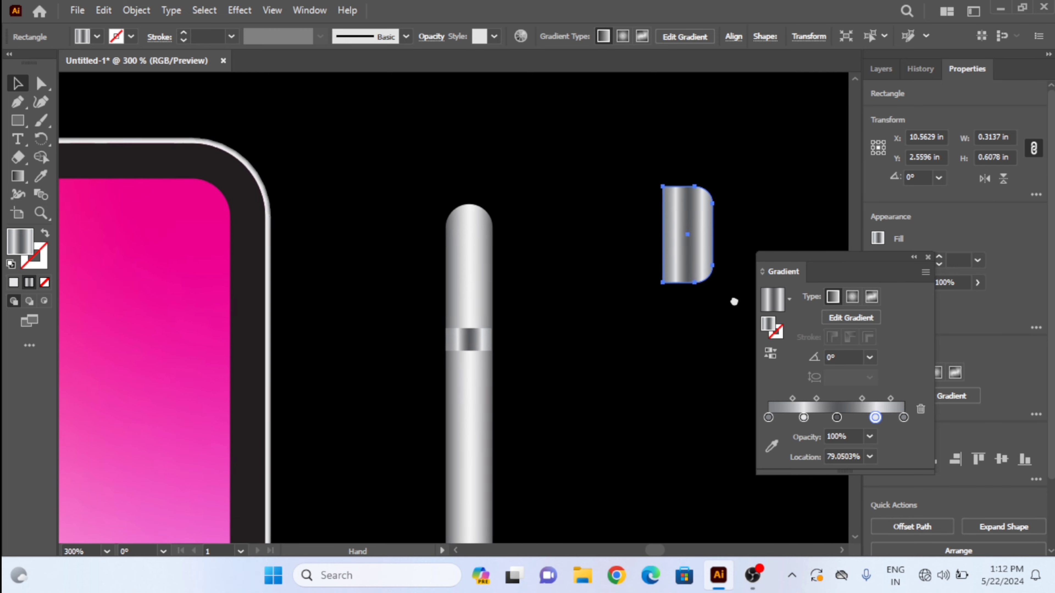
Shrink the button shape to about 0.11 in wide and 0.37 in tall.
scroll(704, 226, "up", 3)
left_click_drag(702, 226, 496, 335)
left_click_drag(577, 334, 480, 334)
left_click_drag(453, 478, 455, 365)
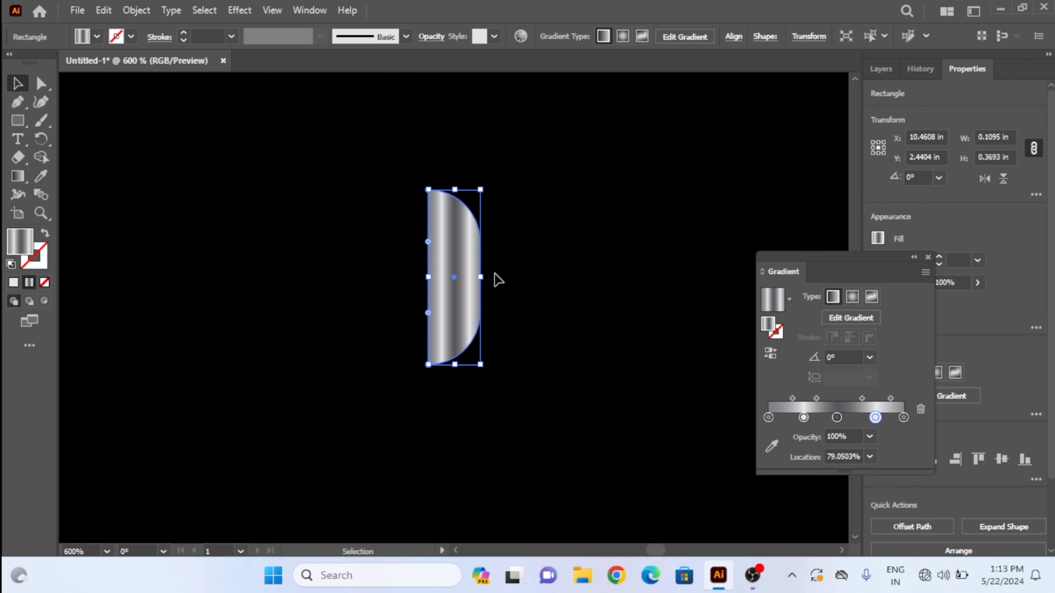
Duplicate the button shape directly below itself and place both buttons on the upper part of the tablet's right edge.
scroll(522, 356, "down", 3)
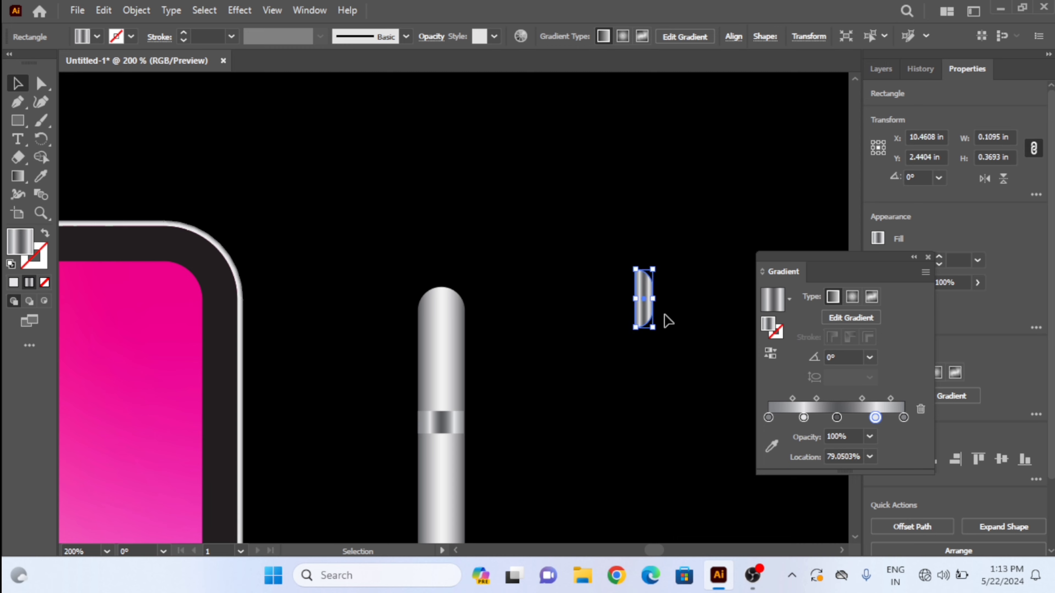
left_click_drag(645, 313, 610, 372)
scroll(594, 424, "left", 2)
left_click_drag(604, 161, 733, 493)
left_click_drag(628, 385, 298, 388)
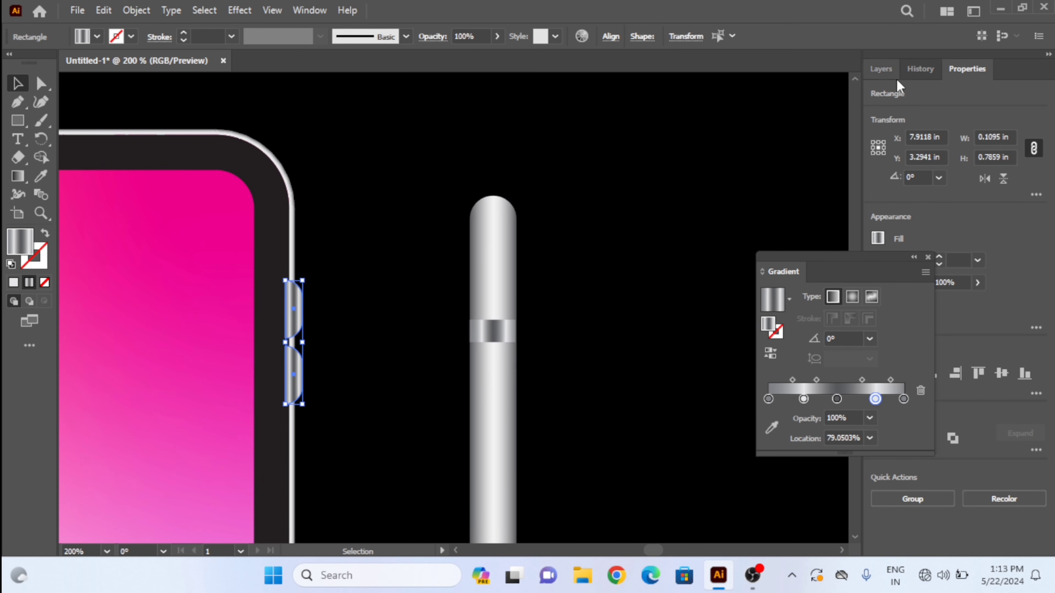
Send both button shapes behind the tablet body, to the bottom of Layer 1's stacking order.
left_click(888, 69)
left_click(1020, 111)
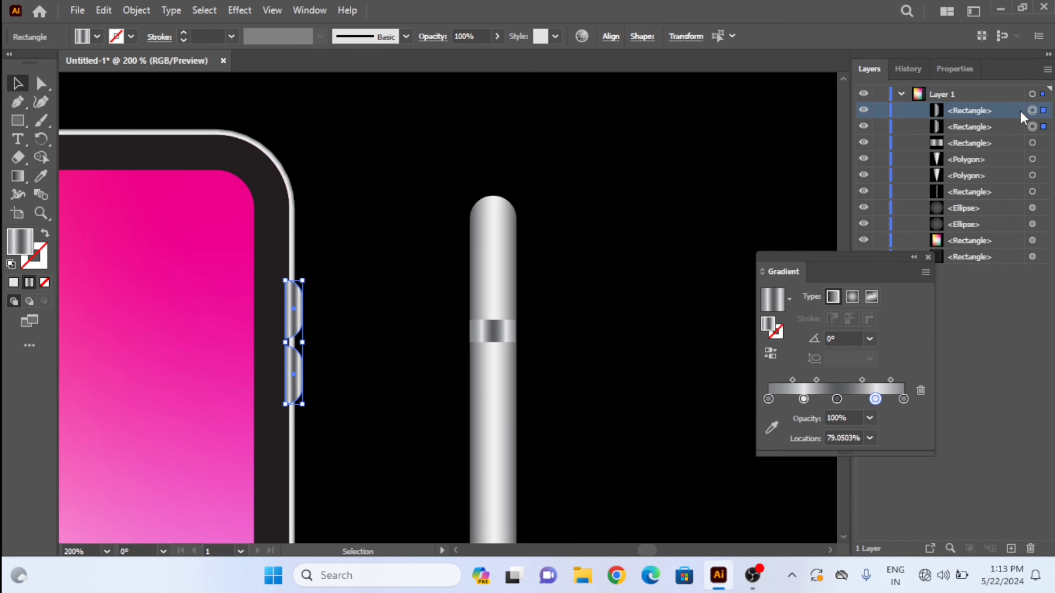
left_click_drag(1013, 120, 1005, 268)
Place a copy of the upper side button, rotated to horizontal, on the tablet's top edge near the right corner and deselect it.
left_click_drag(321, 332, 584, 365)
left_click(587, 358)
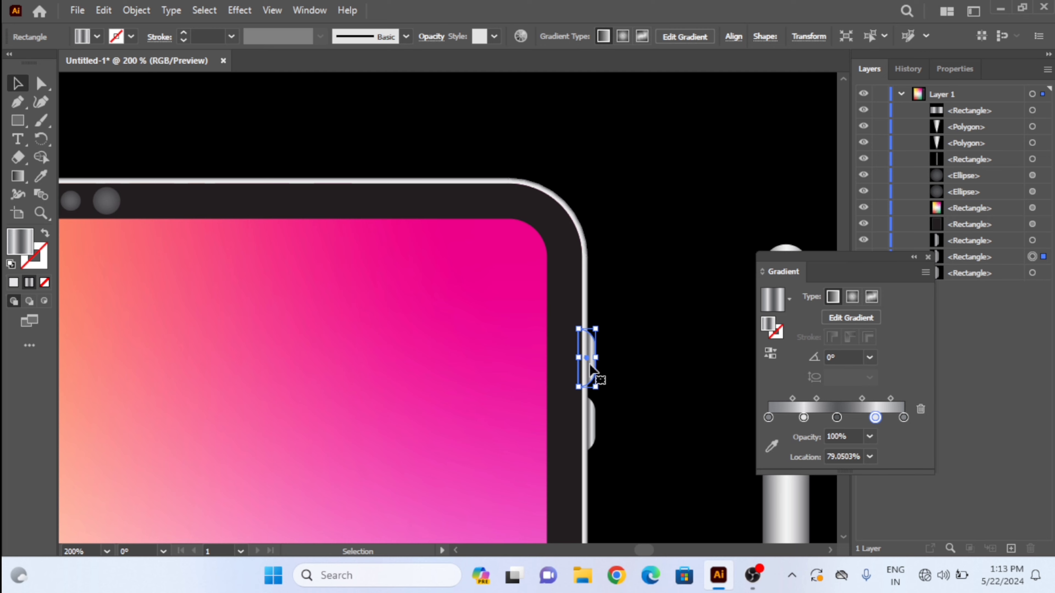
left_click_drag(603, 355, 466, 184)
left_click(648, 158)
Slide the top-edge button about 0.22 in left along the tablet's top edge.
scroll(652, 172, "down", 3)
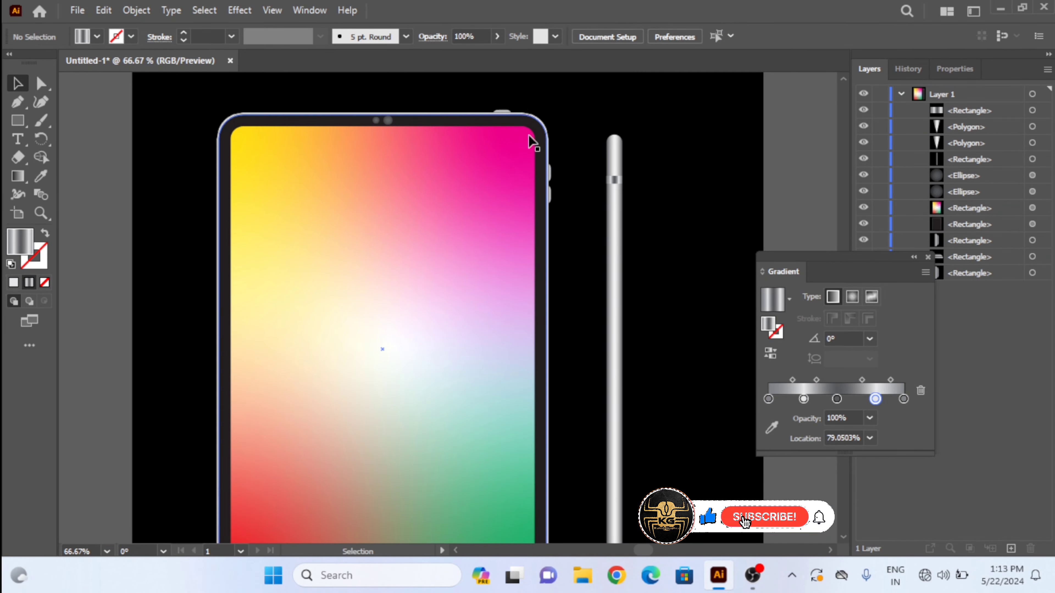
scroll(602, 141, "up", 4)
left_click_drag(475, 277, 424, 276)
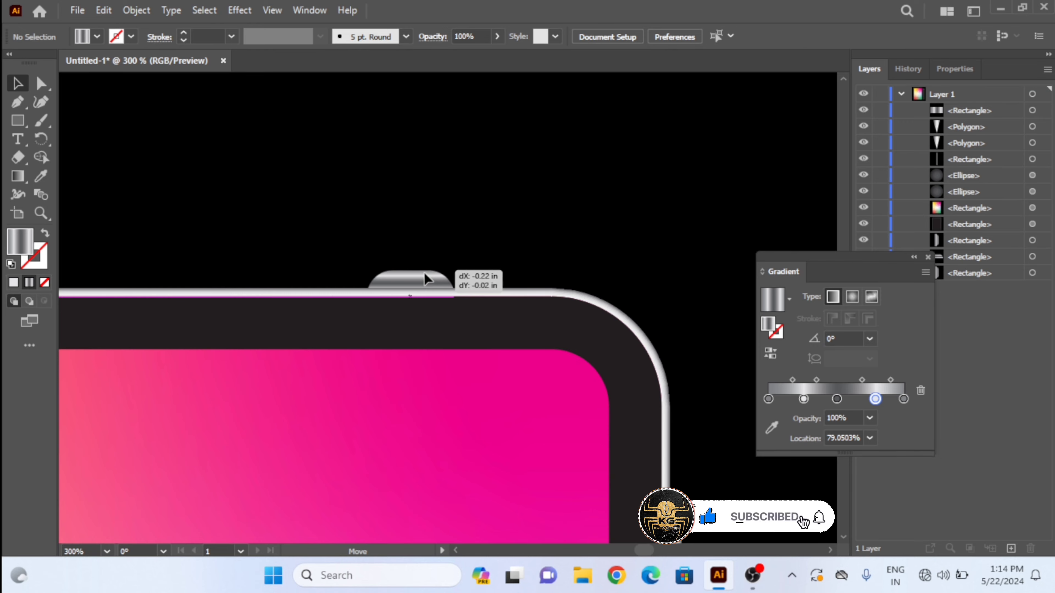
scroll(606, 225, "down", 2)
scroll(606, 225, "down", 2)
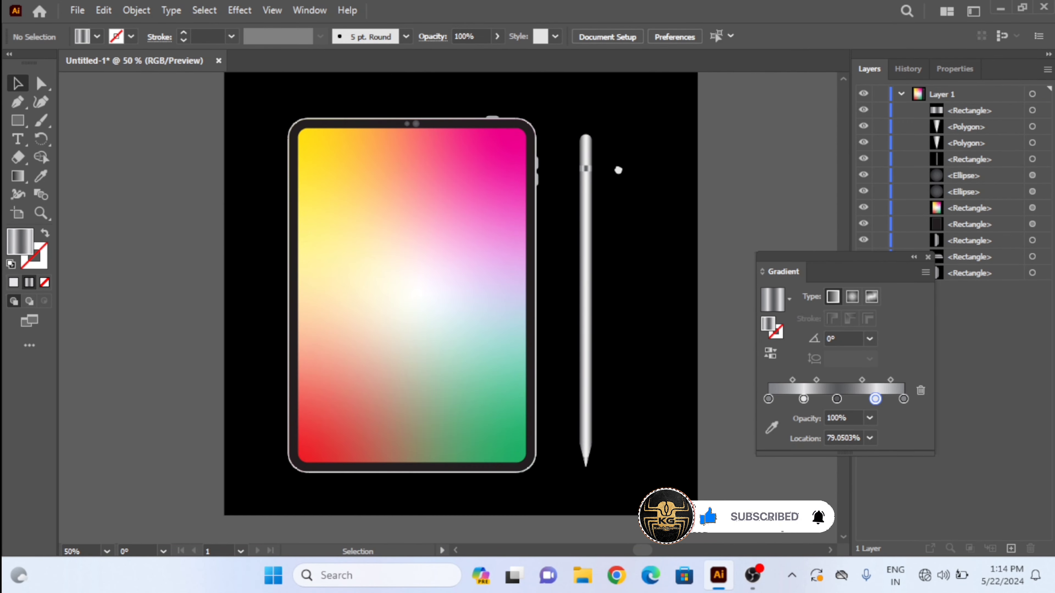
left_click_drag(618, 170, 603, 185)
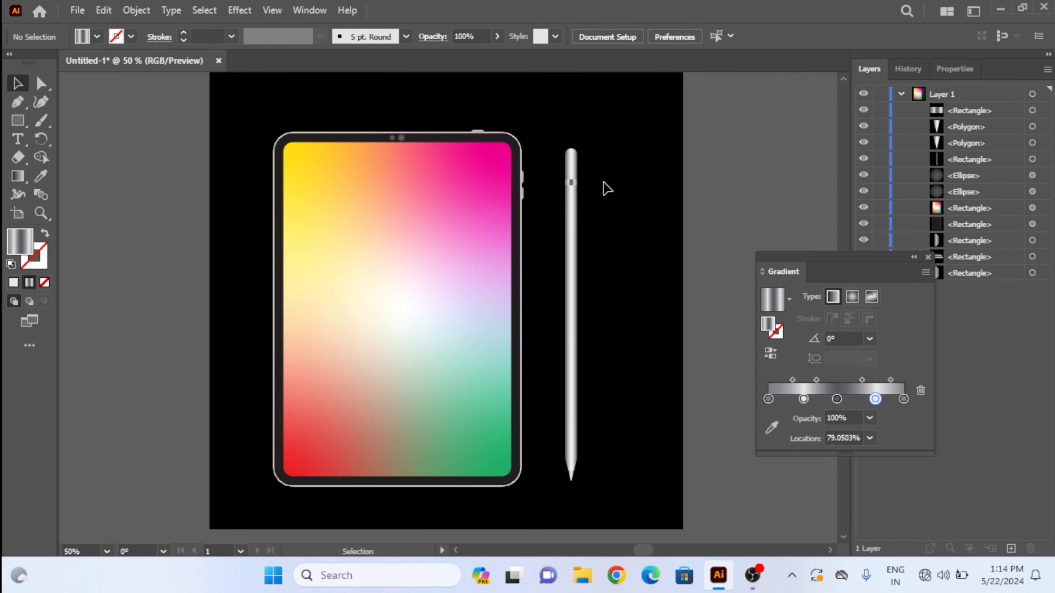